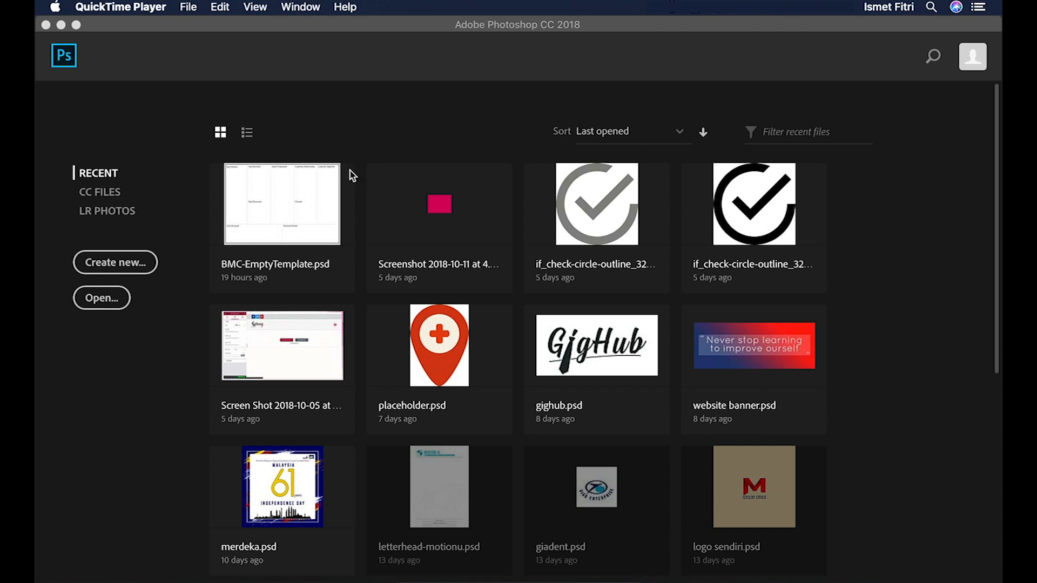
Step: Look through the recent files on the start screen
left_click(423, 29)
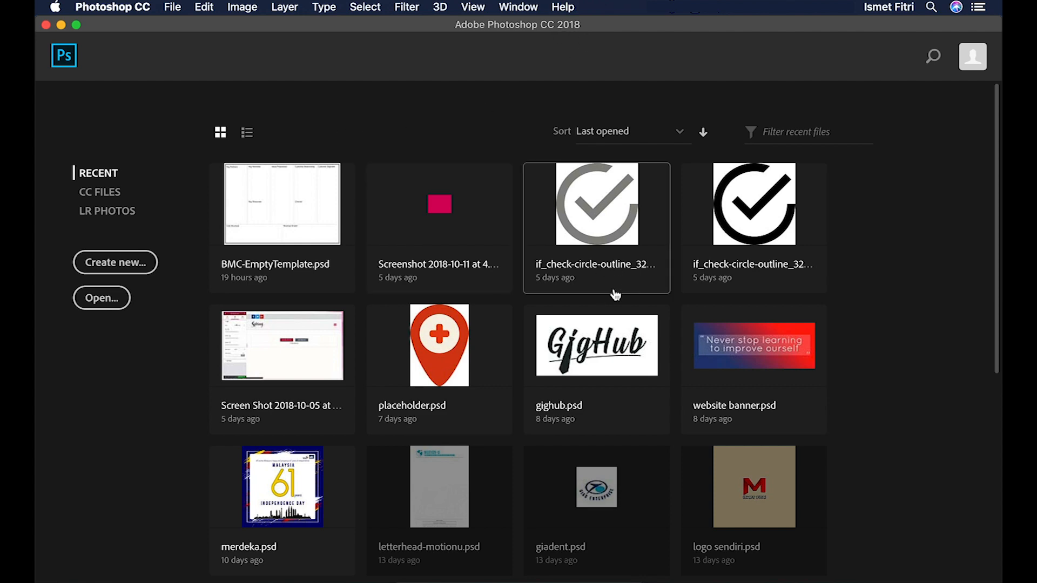
scroll(618, 301, "down", 5)
scroll(619, 299, "up", 5)
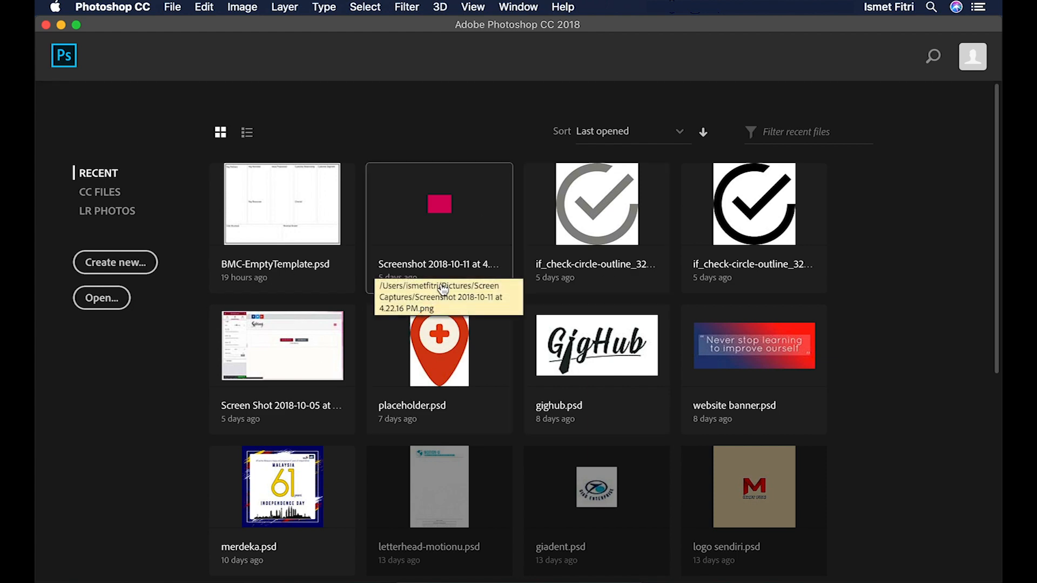
scroll(574, 404, "down", 4)
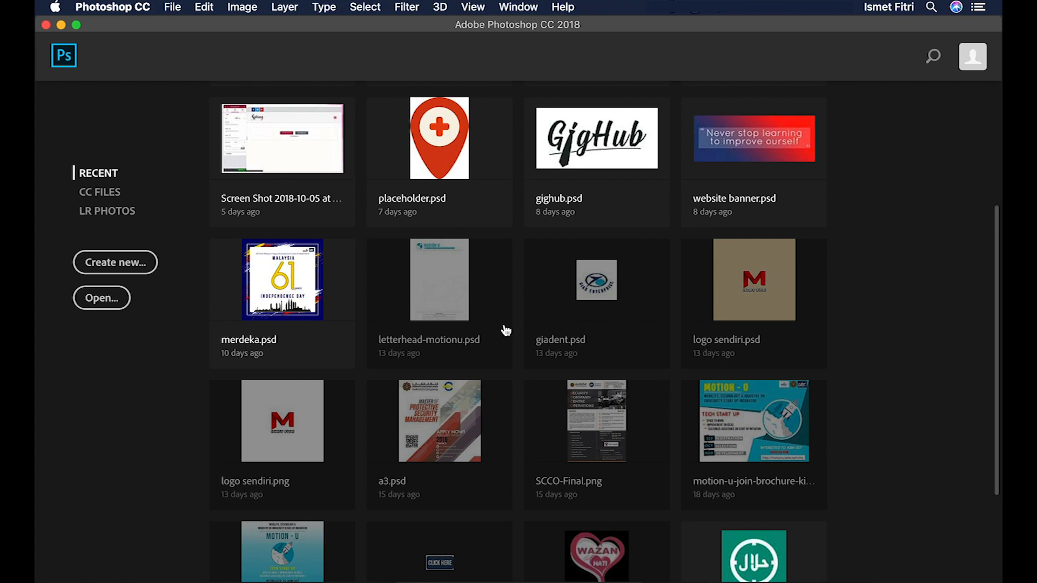
scroll(443, 448, "down", 2)
scroll(431, 434, "up", 6)
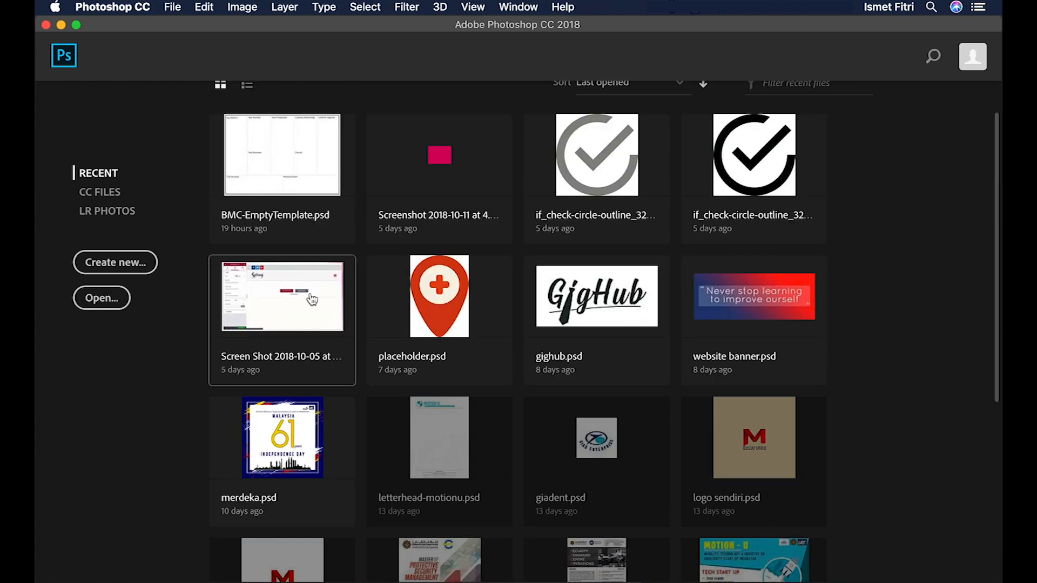
scroll(302, 298, "up", 2)
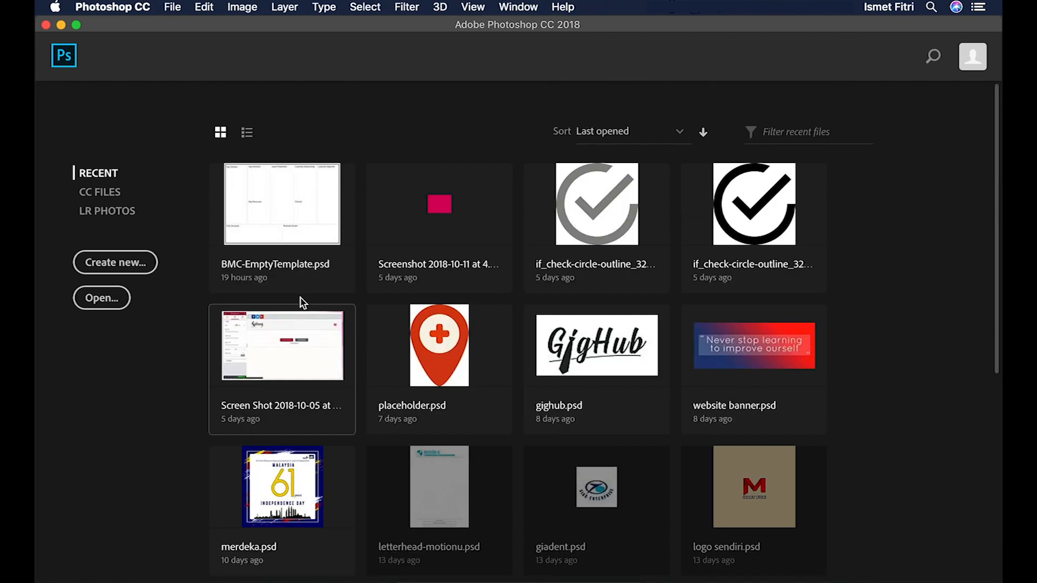
Step: Open the new document setup and examine the Photo, Print, Art & Illustration, Web, Mobile and Film & Video presets
left_click(124, 266)
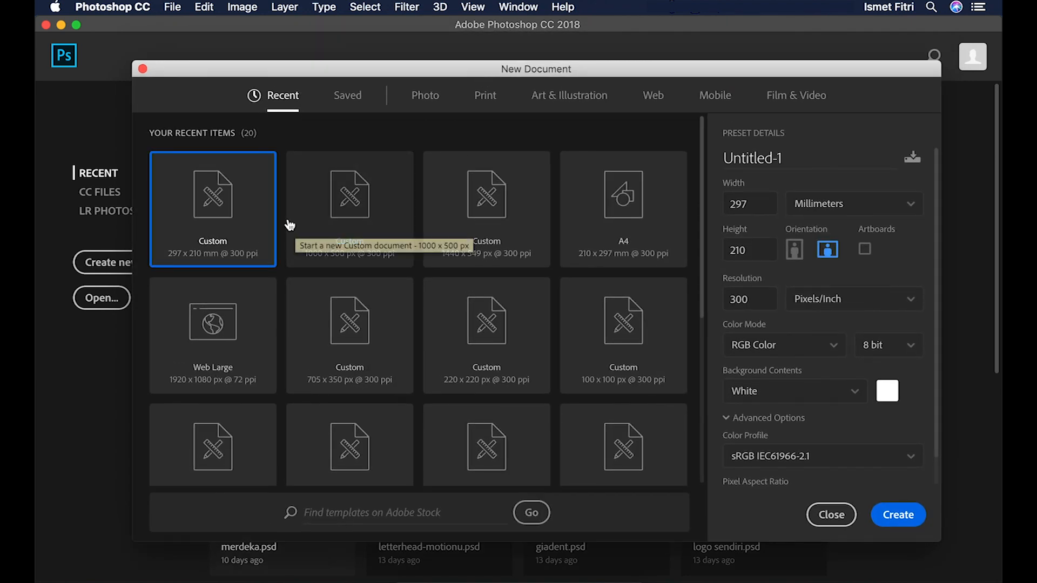
left_click(431, 100)
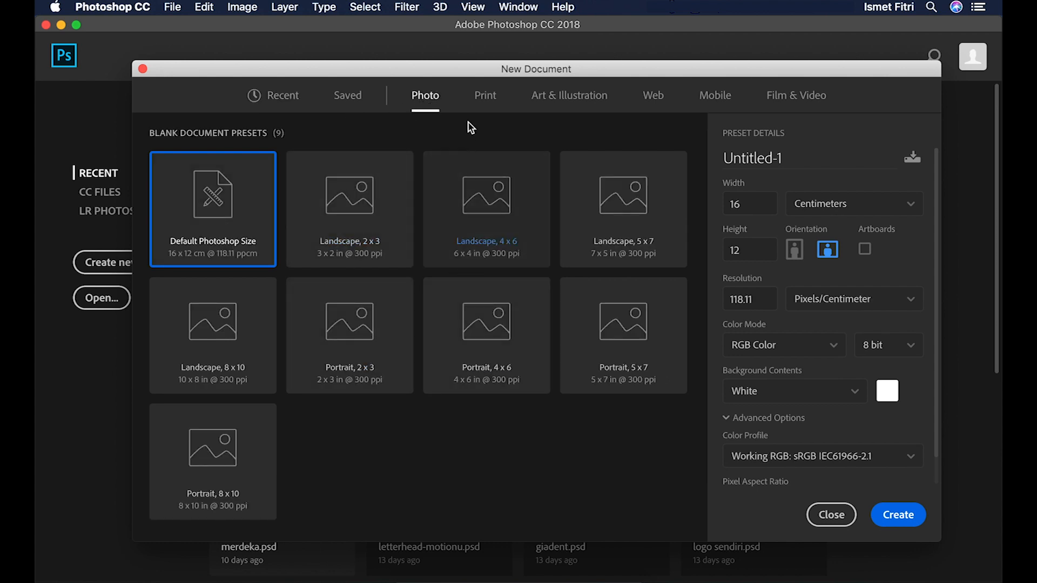
left_click(484, 97)
scroll(446, 348, "down", 4)
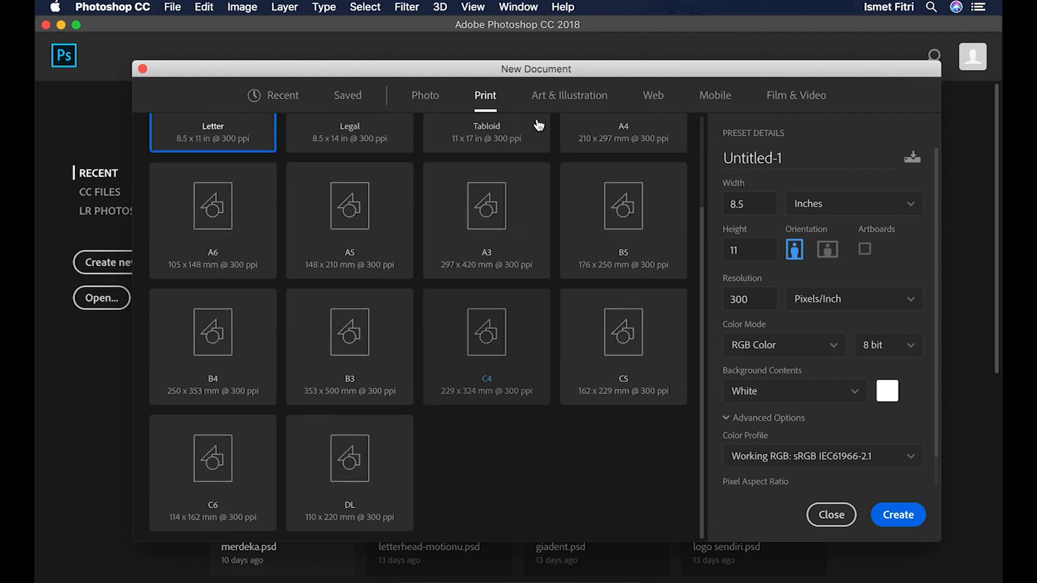
left_click(556, 98)
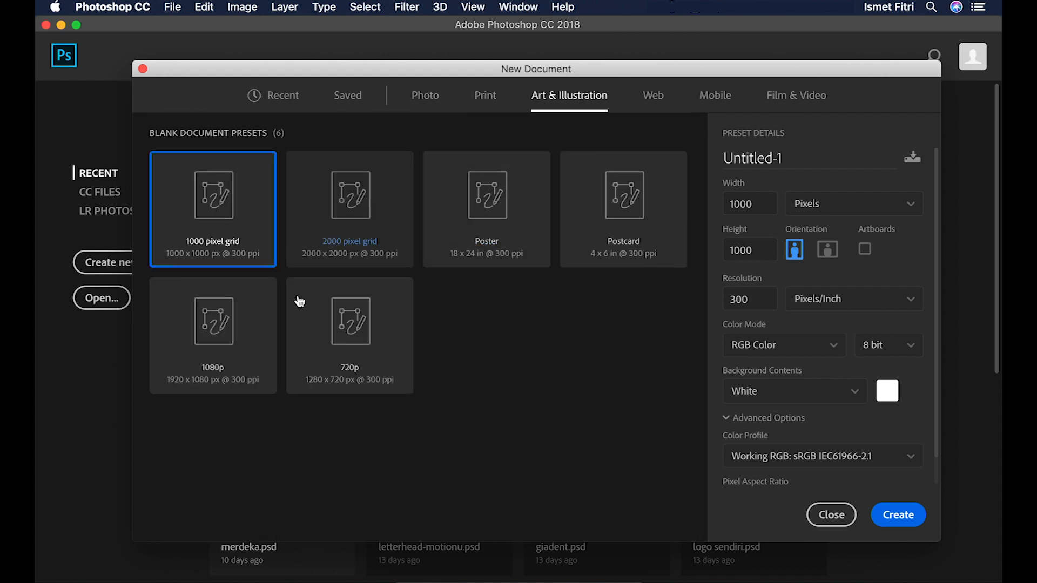
left_click(650, 100)
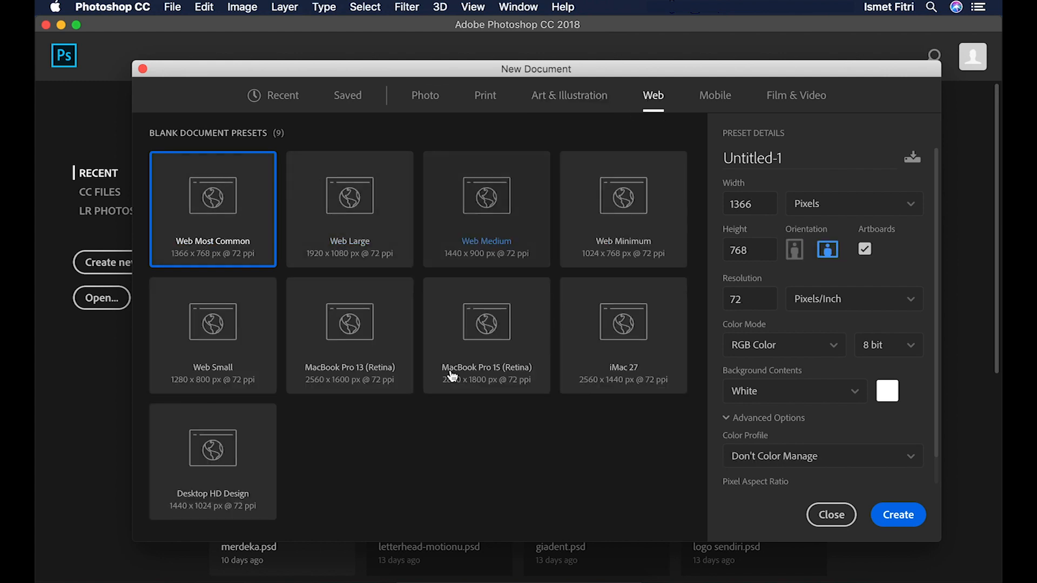
left_click(713, 96)
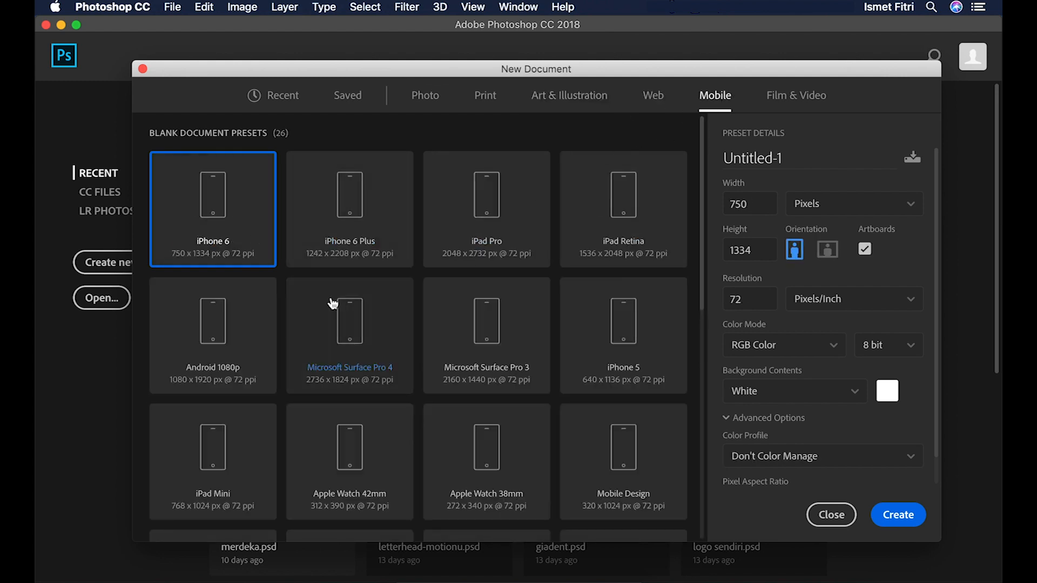
left_click(800, 99)
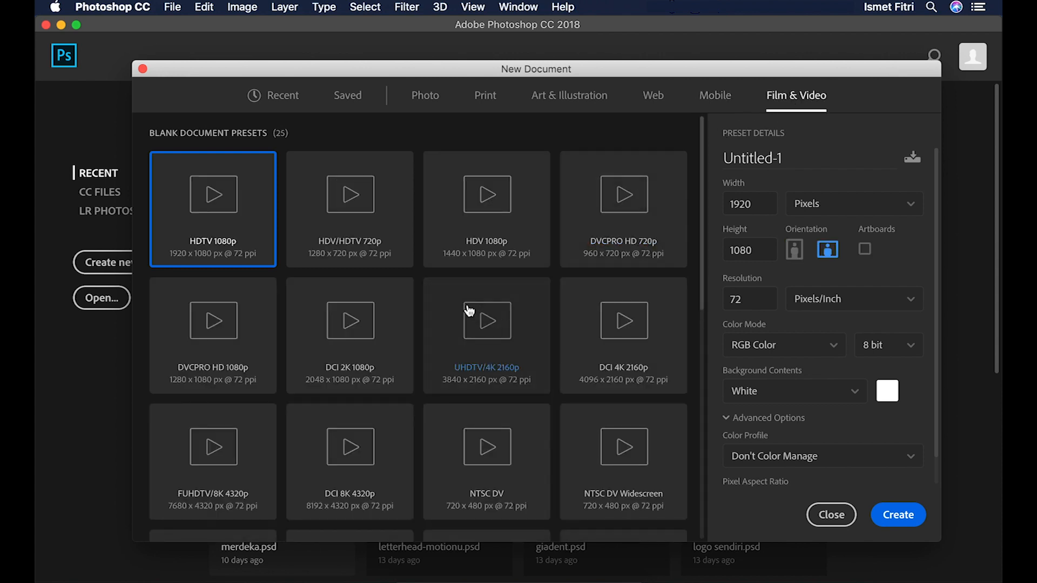
scroll(475, 313, "down", 5)
scroll(461, 295, "up", 5)
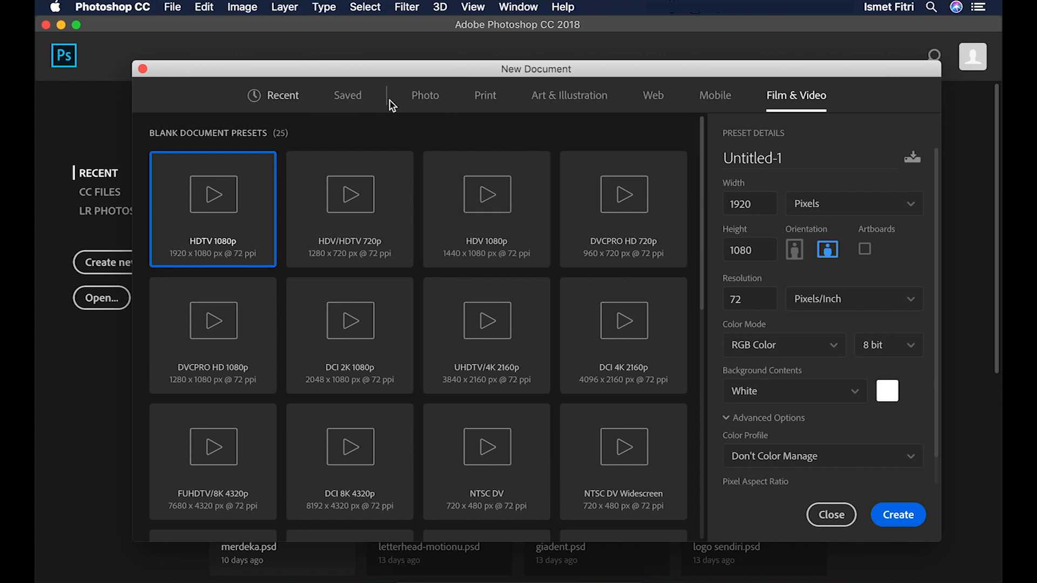
Step: Choose the A4 print preset for the new document and set its dimension units to Pixels
left_click(486, 100)
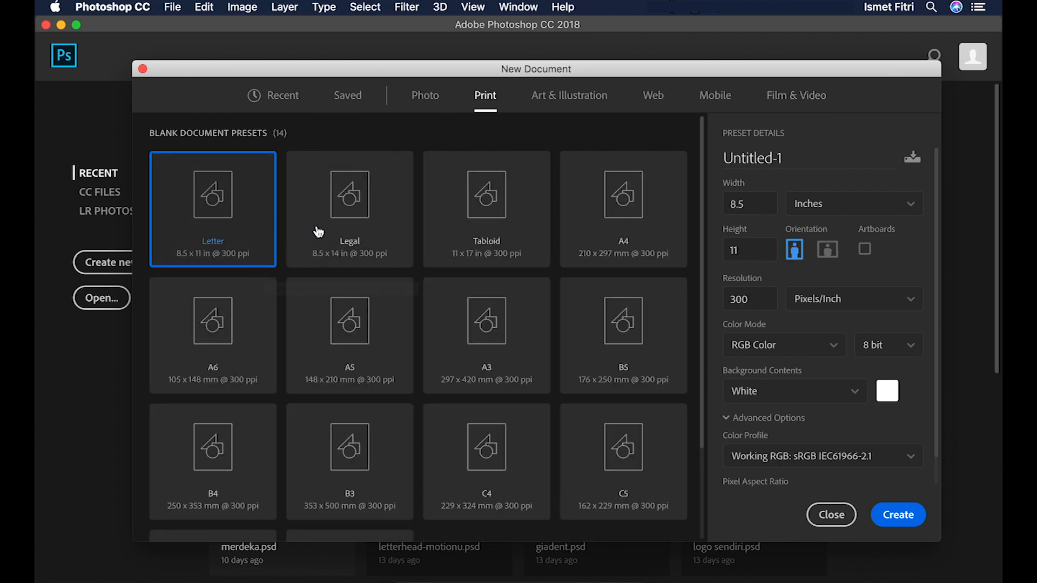
left_click(624, 208)
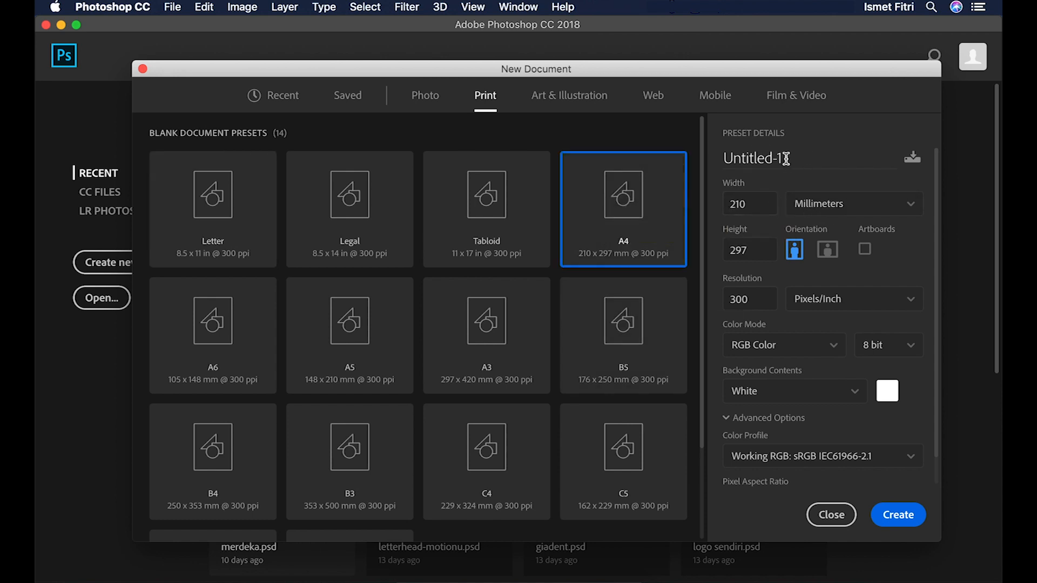
left_click(875, 203)
left_click(829, 230)
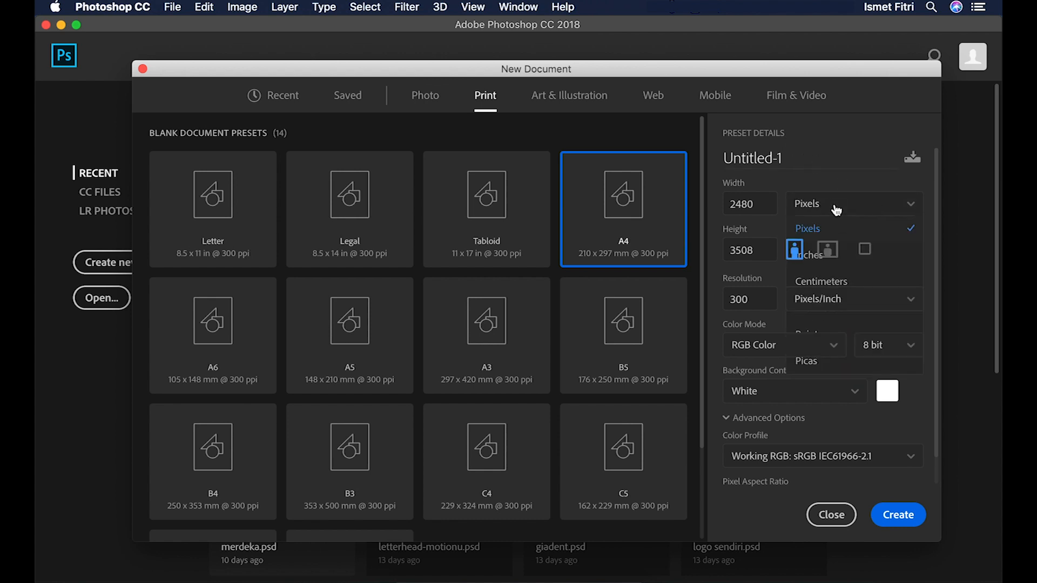
left_click(836, 204)
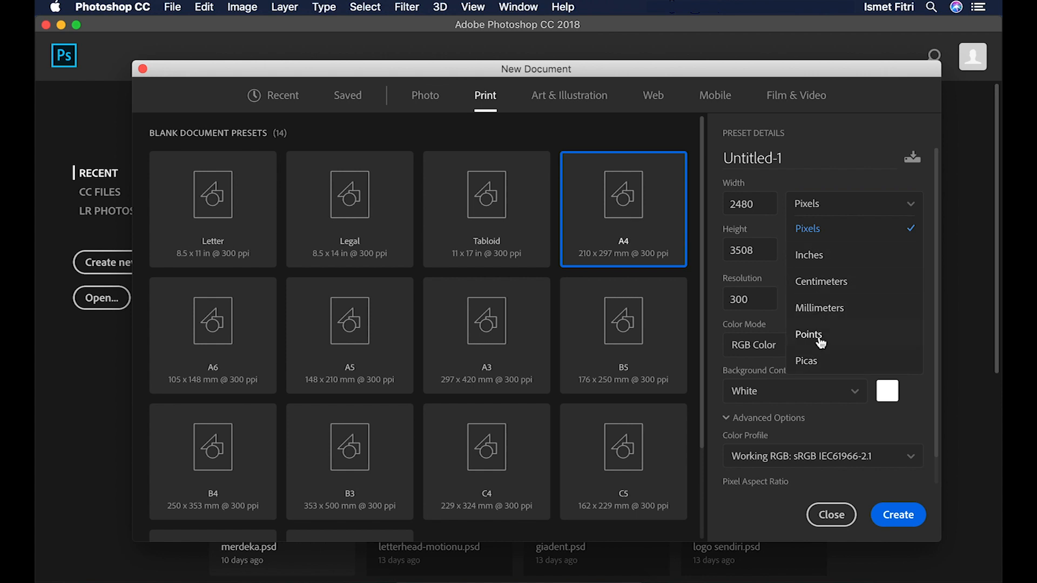
left_click(814, 231)
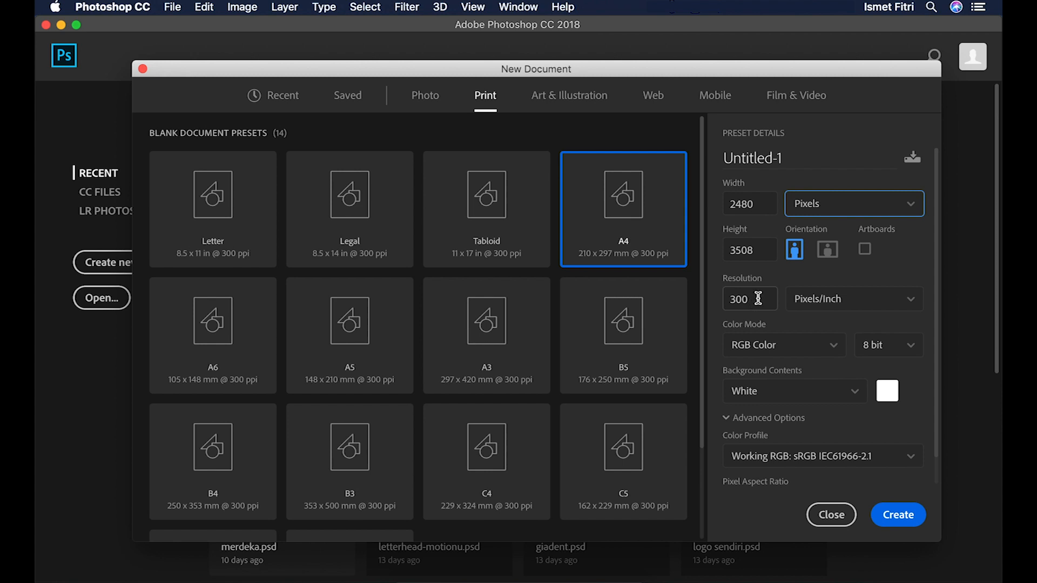
Step: Check the resolution unit and color mode choices, keeping Pixels/Inch and RGB Color
left_click(859, 296)
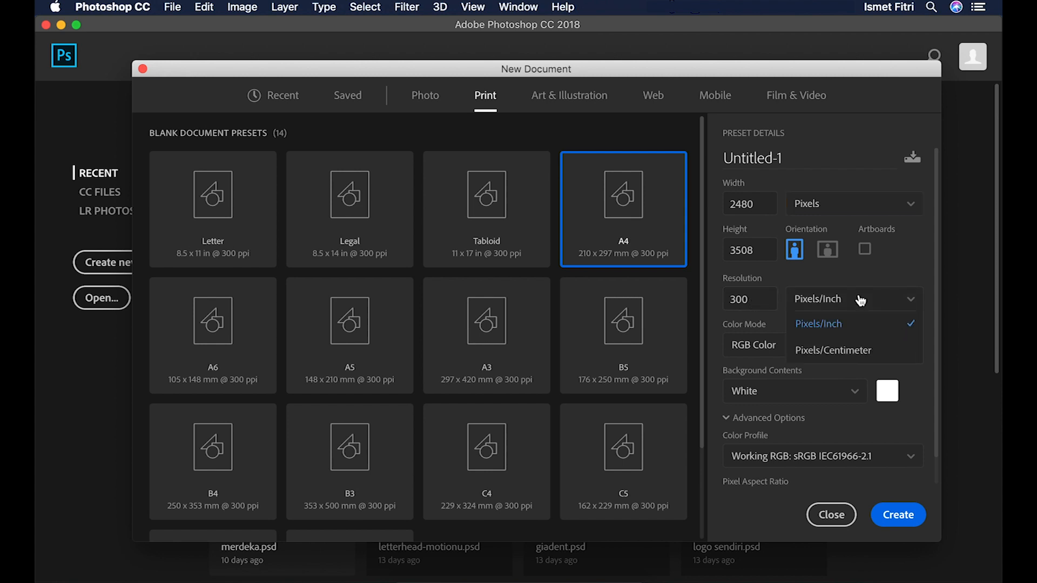
left_click(807, 283)
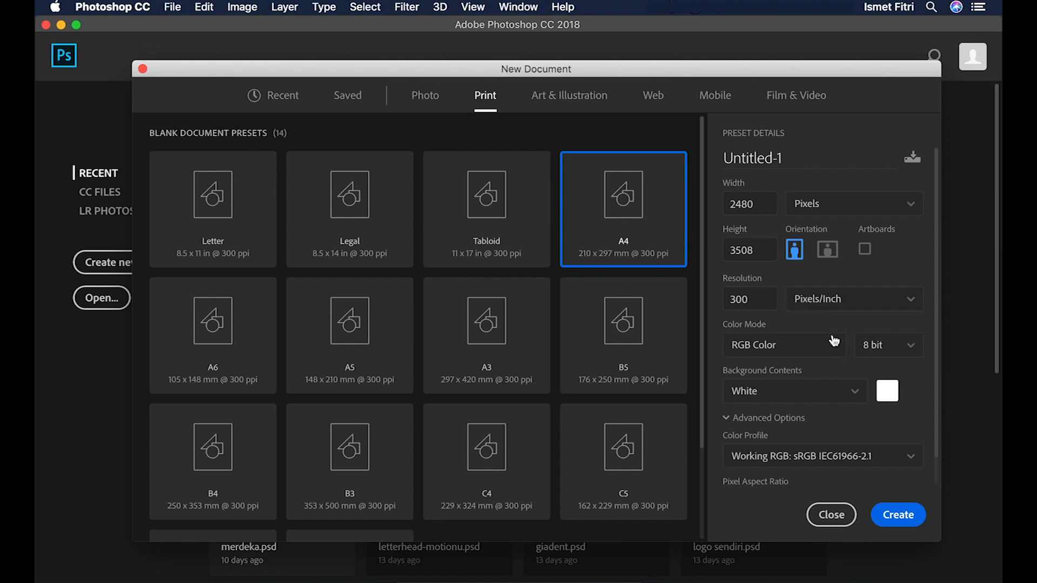
left_click(819, 347)
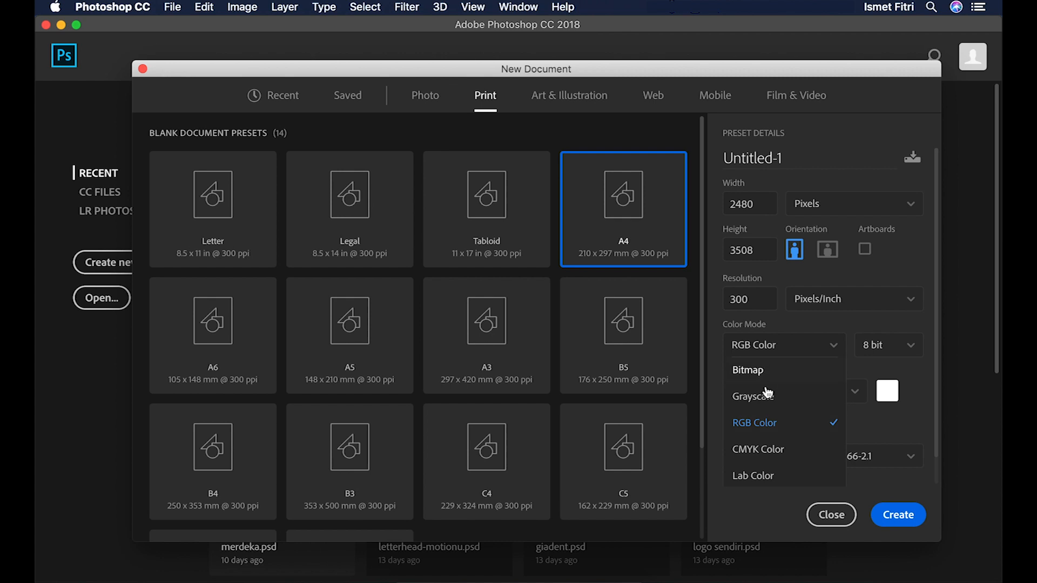
left_click(756, 426)
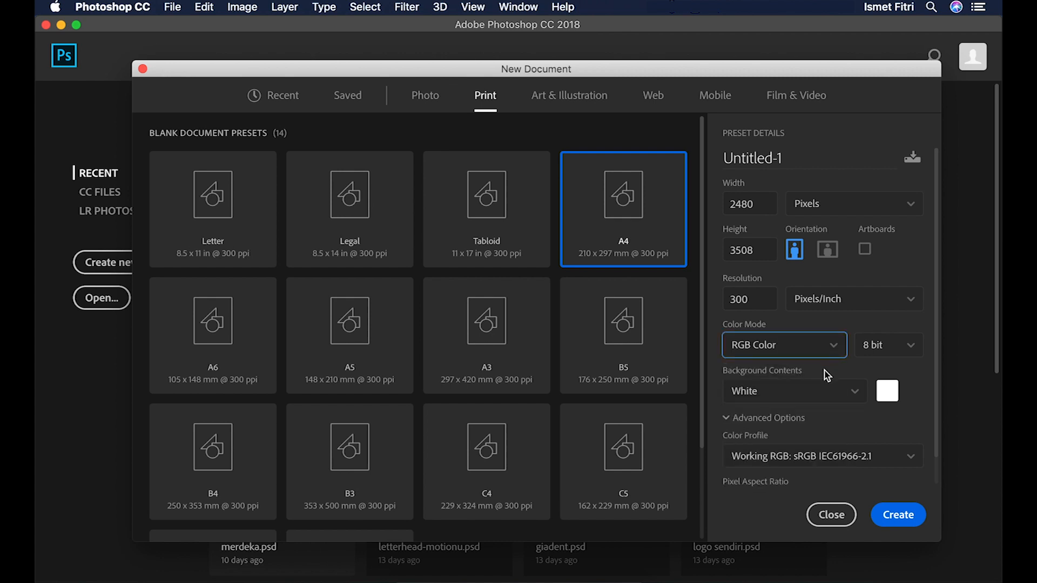
Step: Set the document's background contents to a custom white, ffffff, with the color picker
left_click(855, 394)
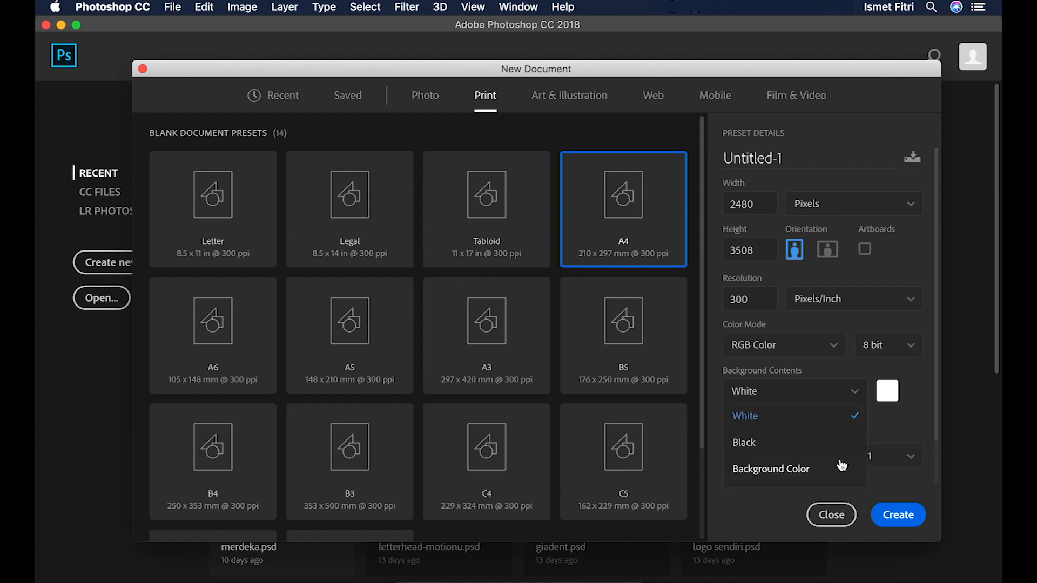
left_click(886, 402)
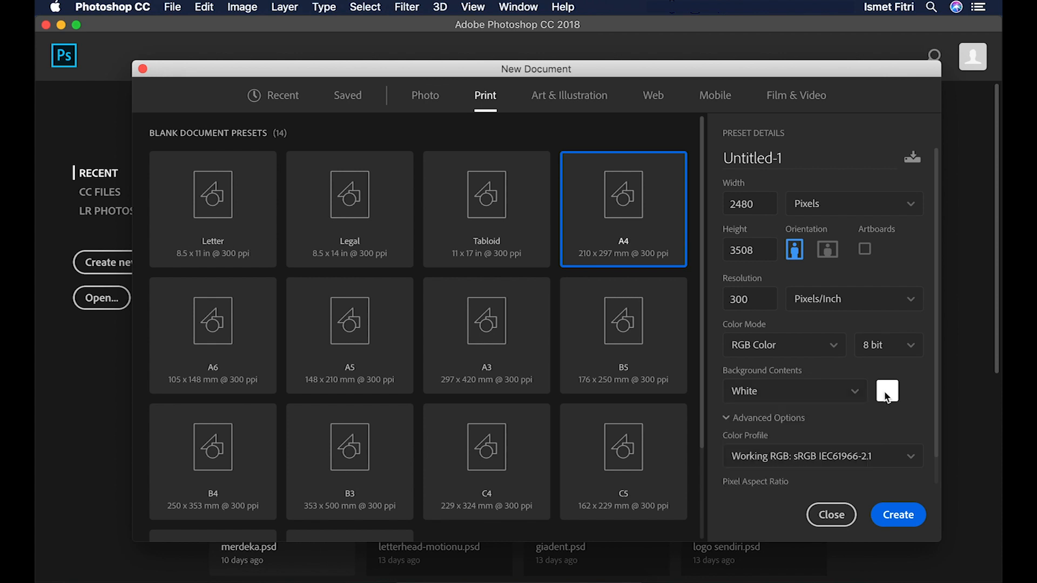
left_click(886, 394)
left_click_drag(831, 115, 598, 122)
left_click_drag(572, 252, 574, 219)
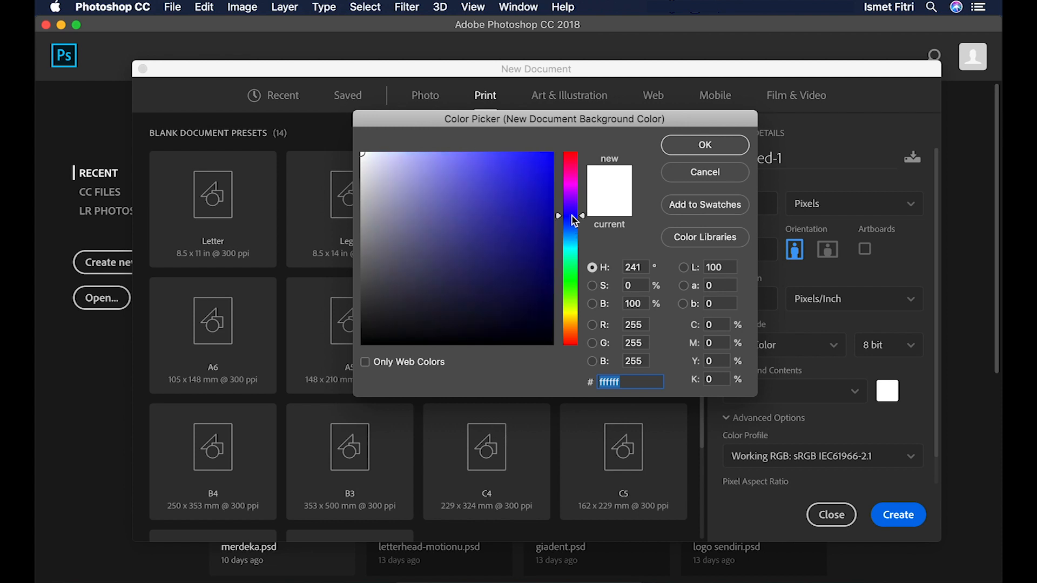
left_click(701, 144)
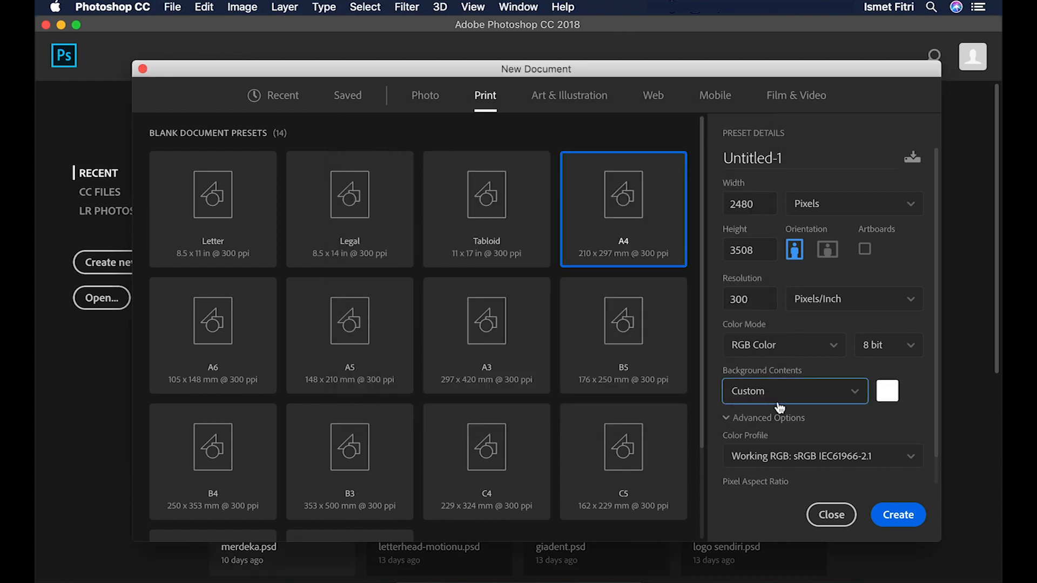
Step: Review the advanced color profile and pixel aspect ratio options, and create the A4 document
left_click(726, 418)
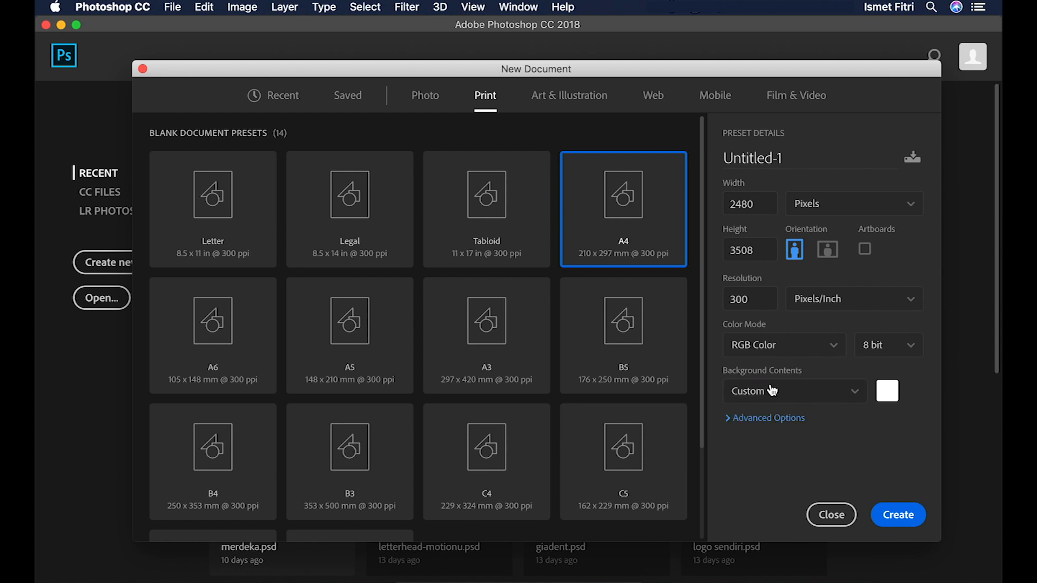
left_click(744, 420)
scroll(783, 403, "down", 3)
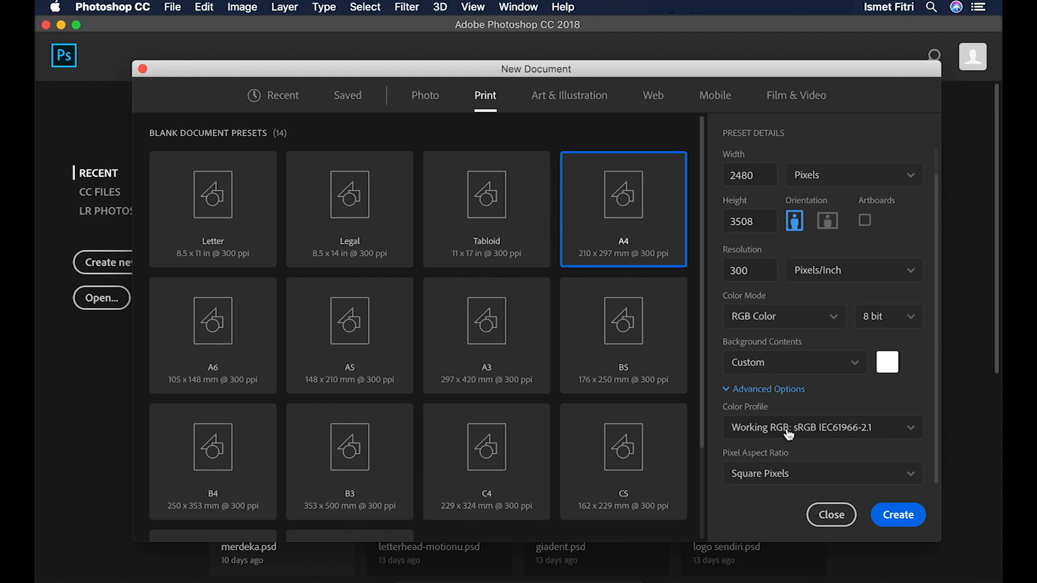
left_click(885, 514)
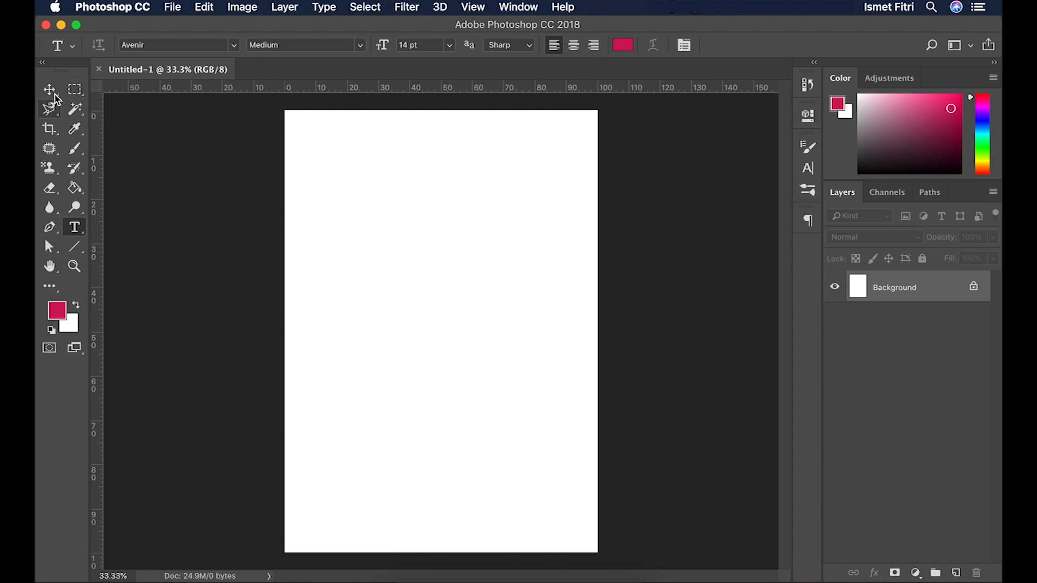
Step: Switch the toolbox to a single column and return it to two columns
left_click(42, 64)
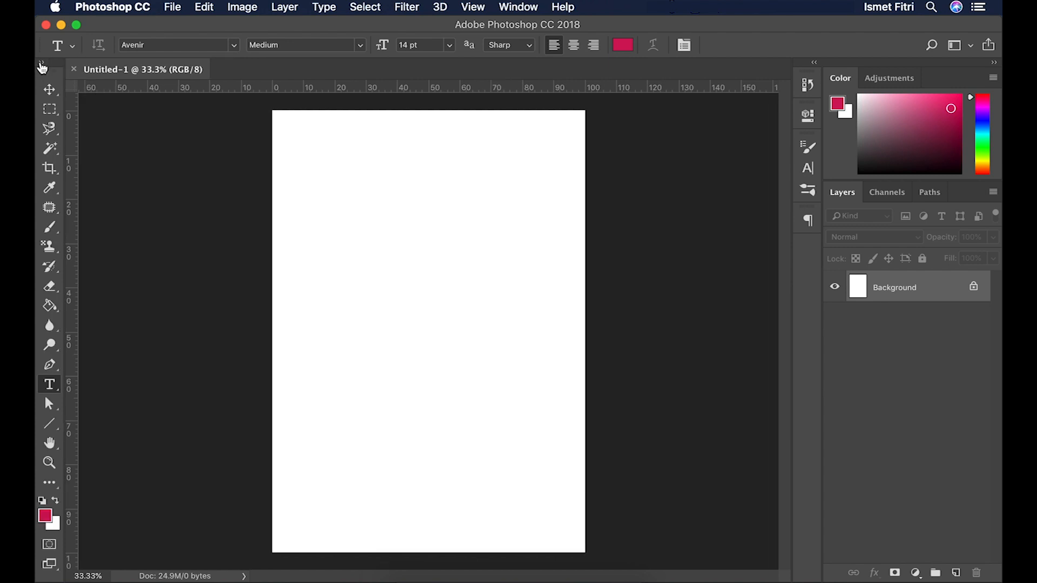
left_click(43, 64)
left_click(43, 66)
left_click(43, 66)
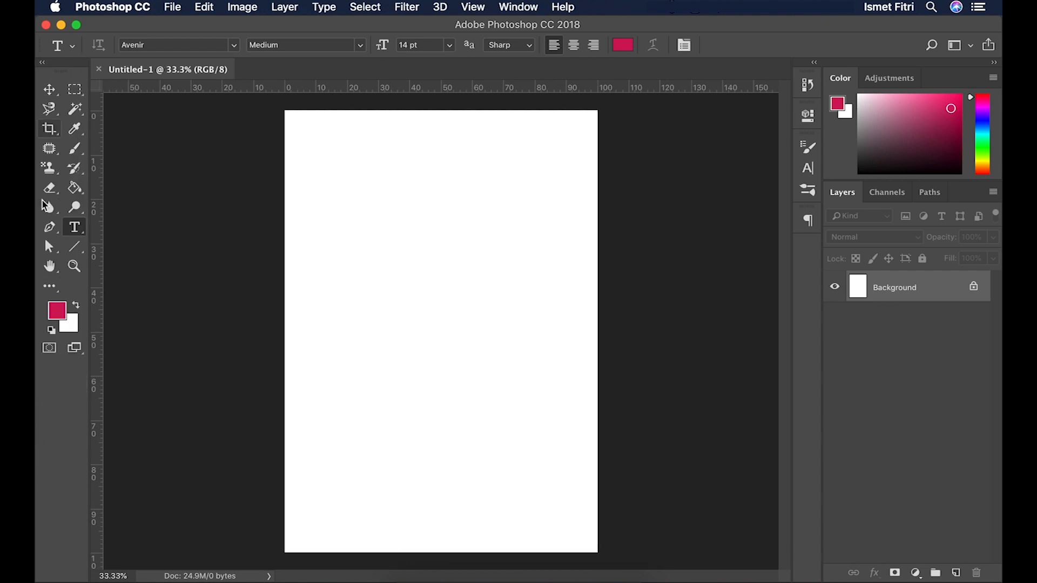
Step: Compare the Move, Rectangular Marquee, Lasso and Magic Wand tools and their options, ending with the Move tool active
left_click(52, 91)
left_click(75, 89)
left_click(54, 90)
left_click(50, 109)
left_click(74, 110)
left_click(50, 90)
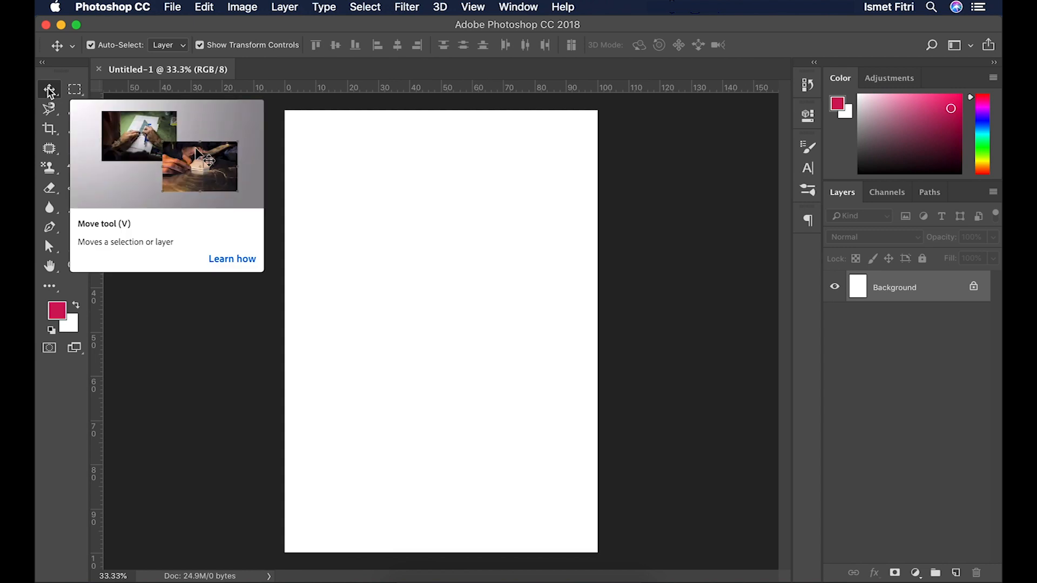
key("l")
left_click(58, 87)
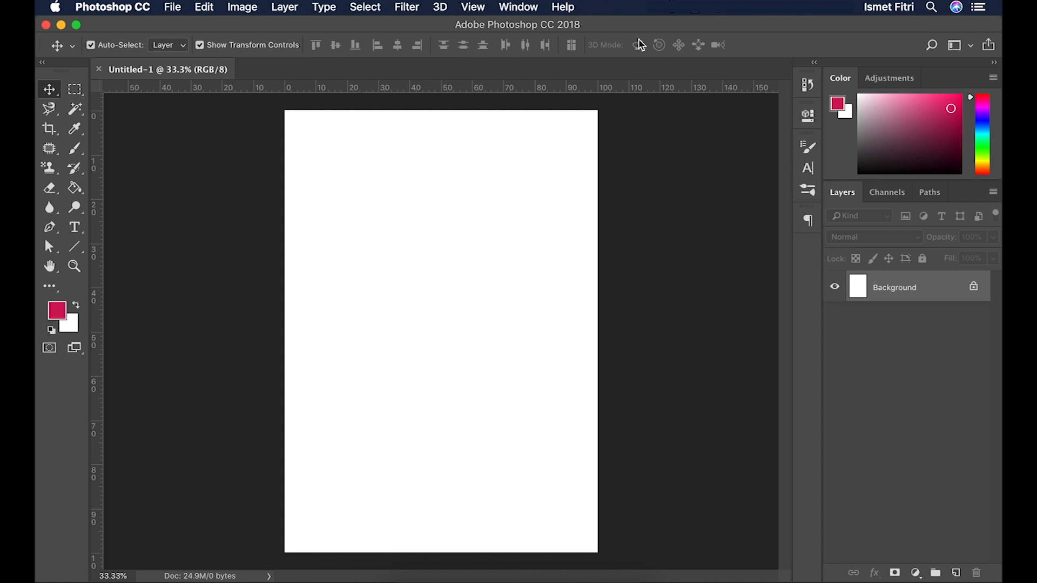
Step: Review the options of the Rectangular Marquee, Magnetic Lasso, Magic Wand, Patch, Type and Paint Bucket tools
left_click(75, 91)
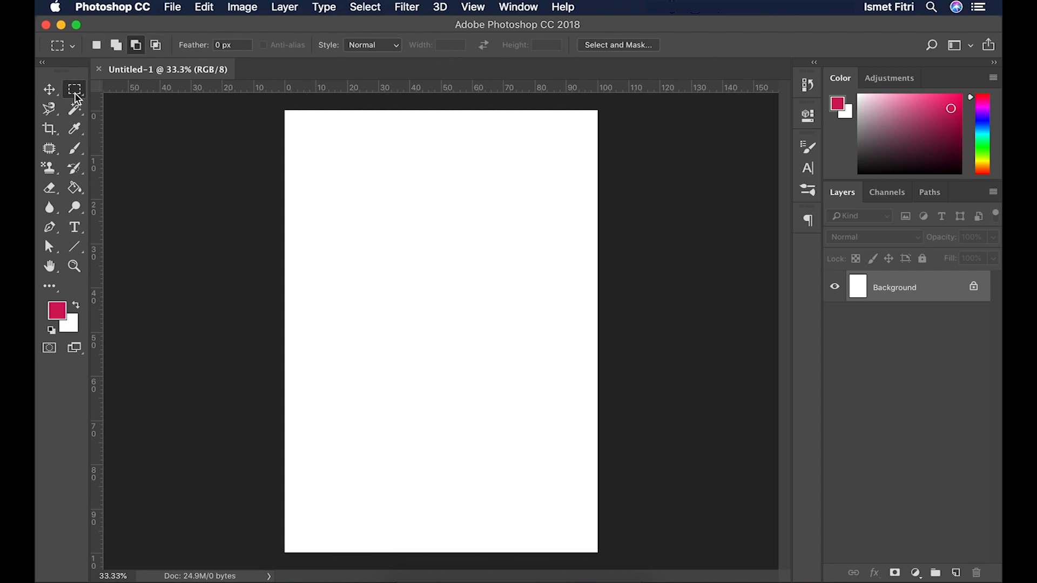
left_click(54, 115)
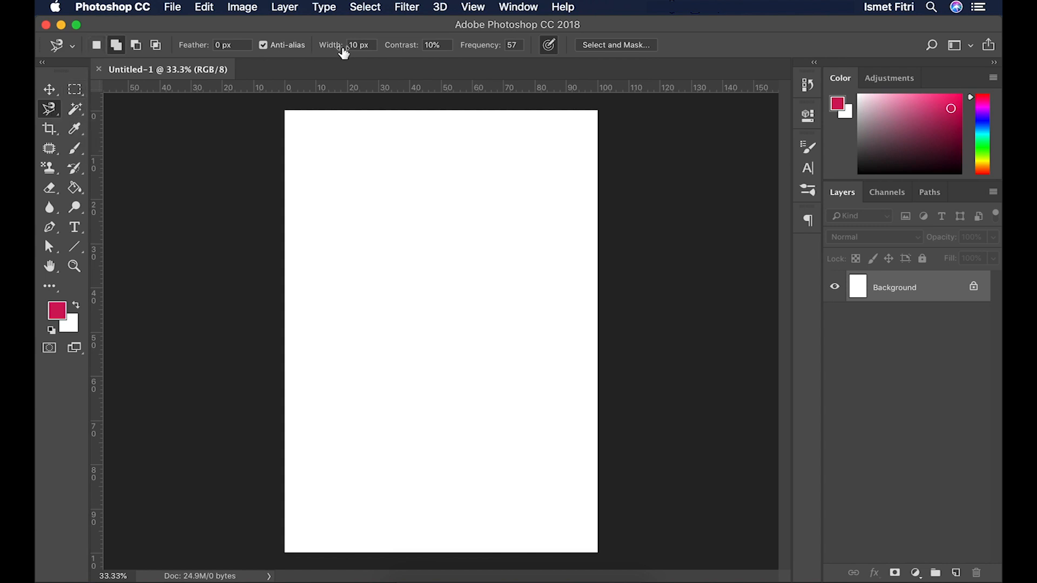
left_click(81, 112)
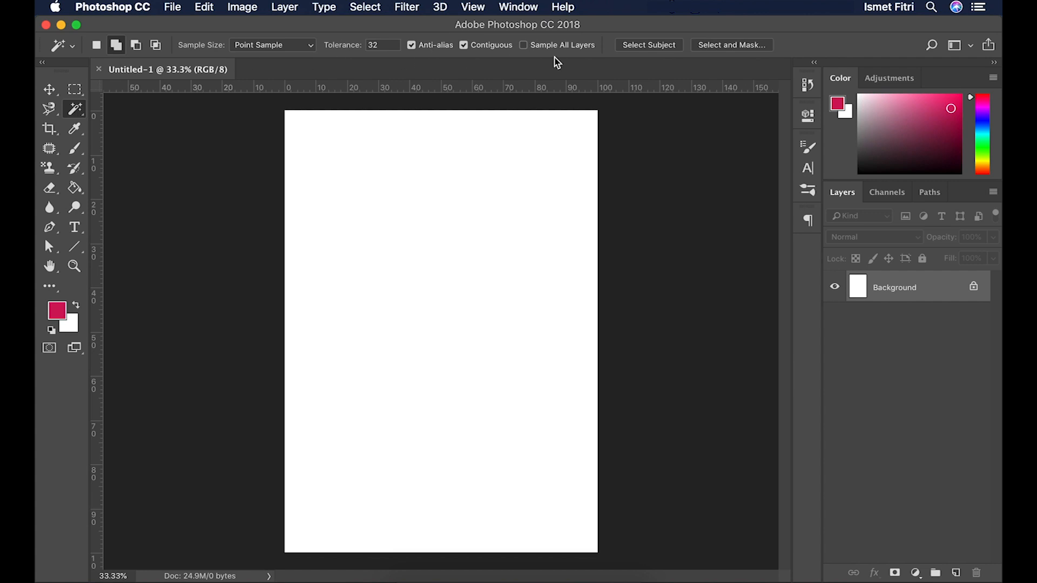
left_click(52, 149)
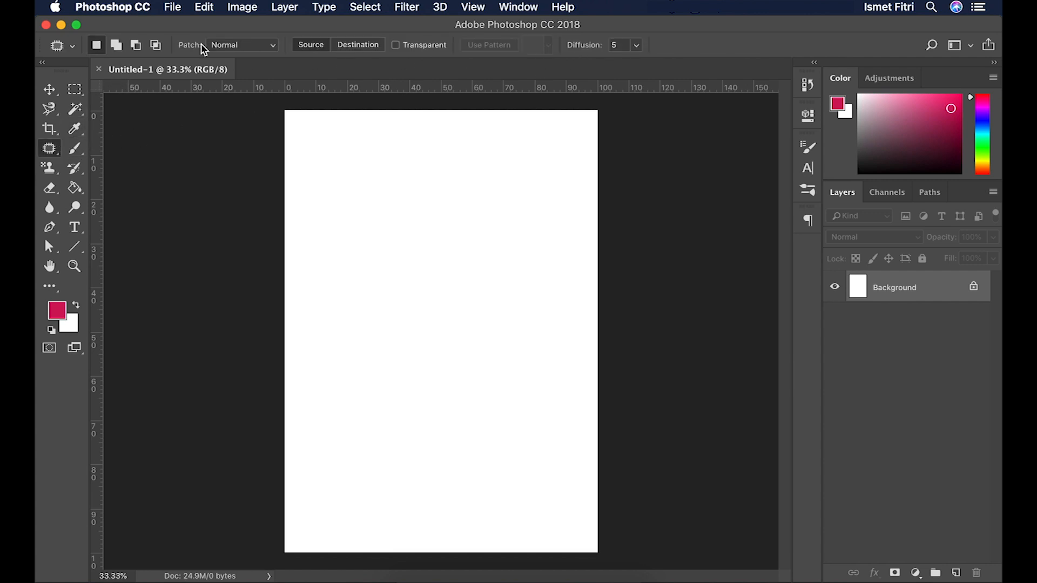
left_click(75, 228)
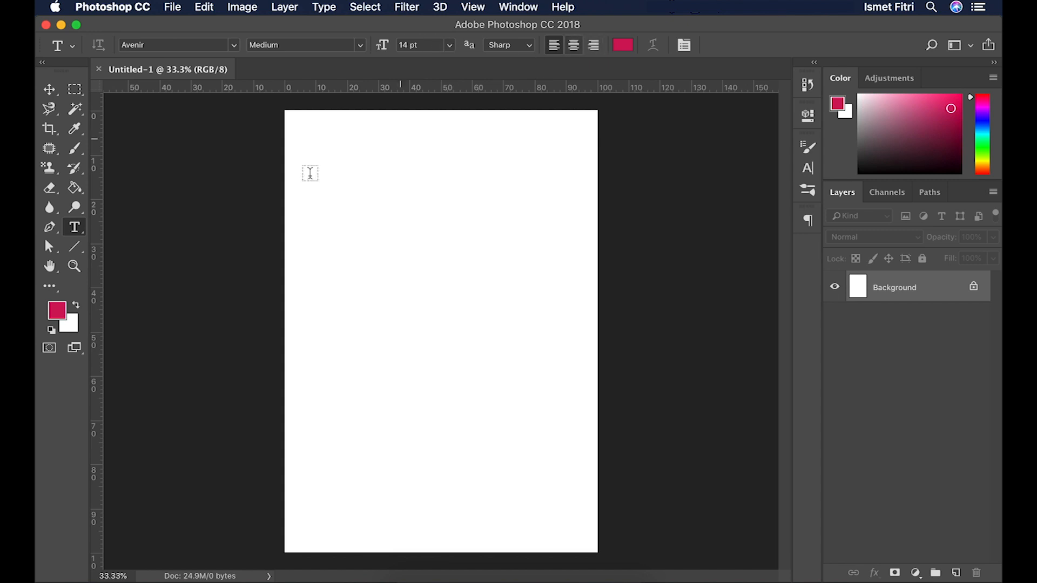
left_click(71, 193)
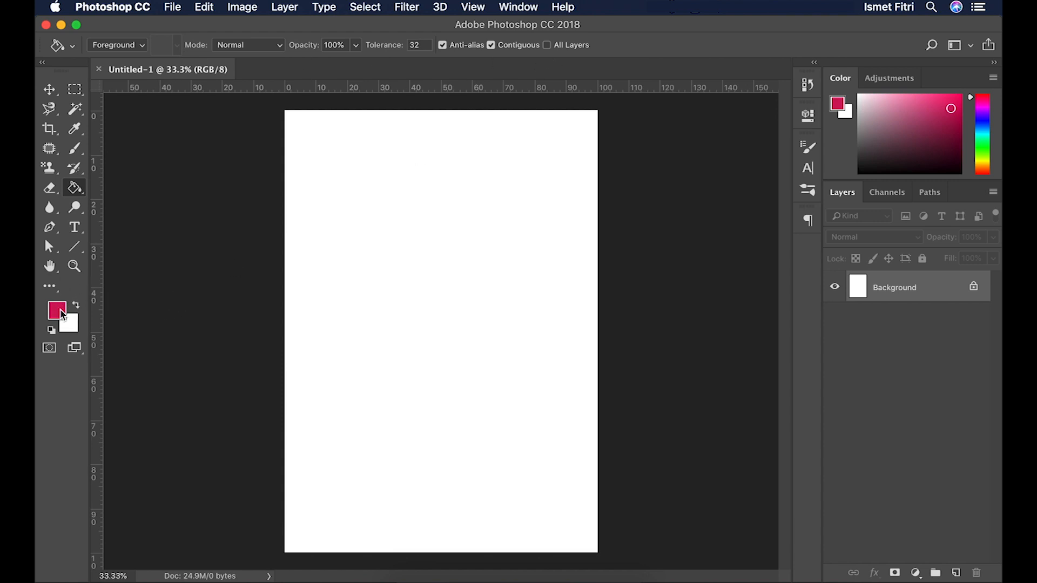
Step: Swap the foreground and background colors and back, and try blue, green and yellow foreground hues without applying them
left_click(77, 307)
left_click(78, 307)
left_click(62, 316)
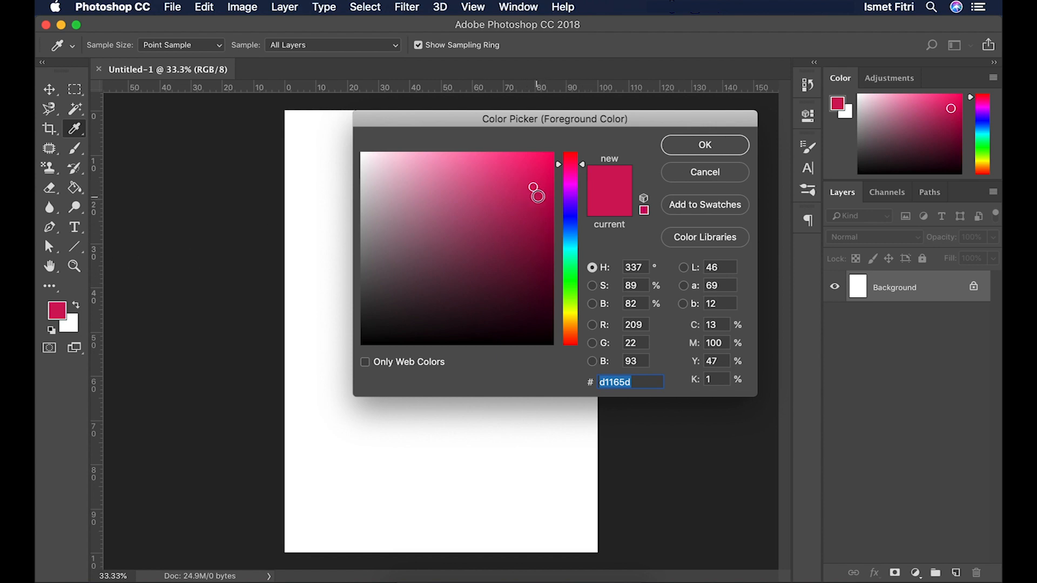
left_click_drag(571, 203, 571, 217)
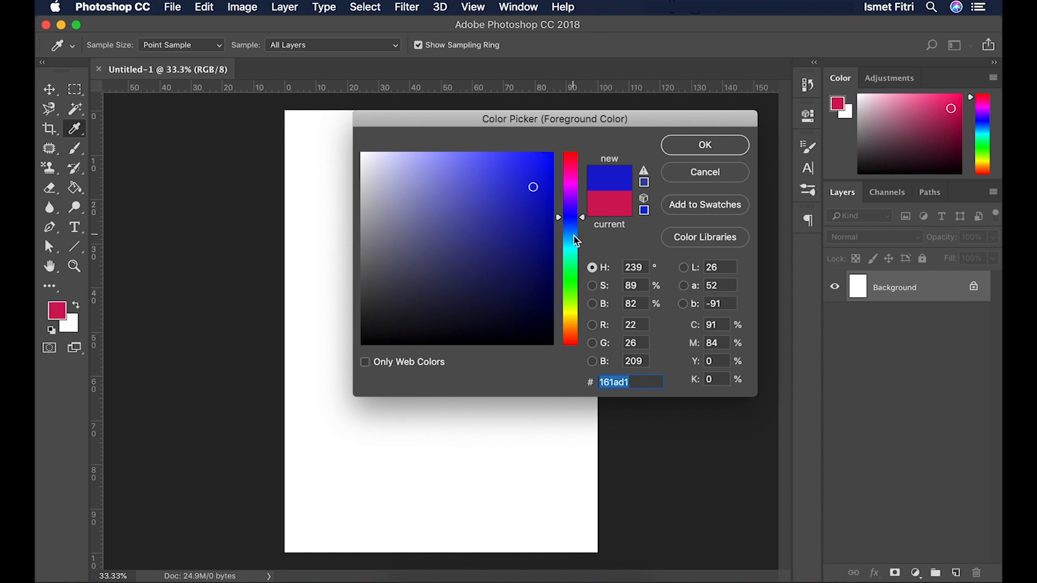
left_click(573, 279)
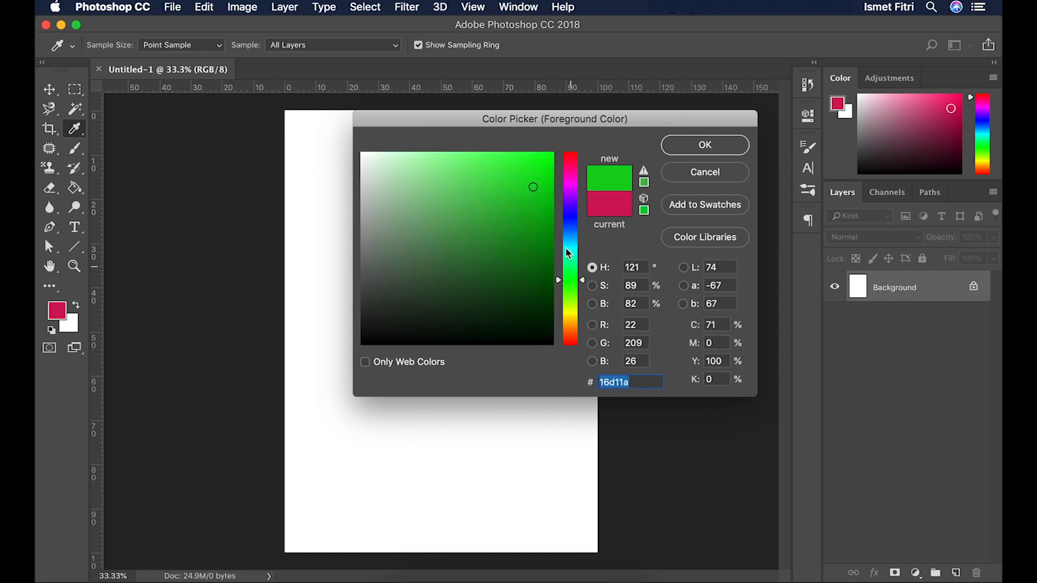
left_click(572, 313)
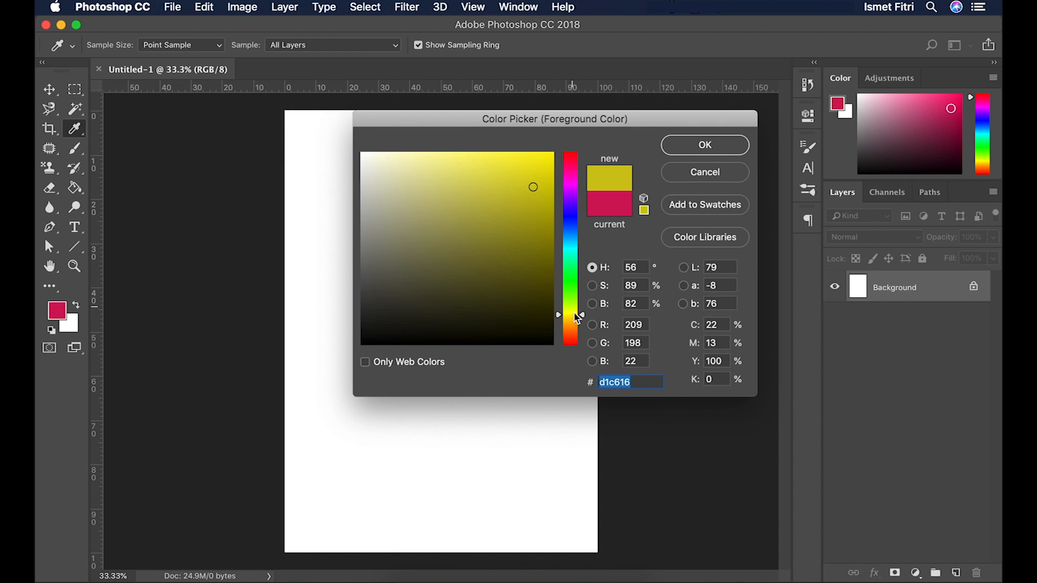
left_click(684, 182)
key("g")
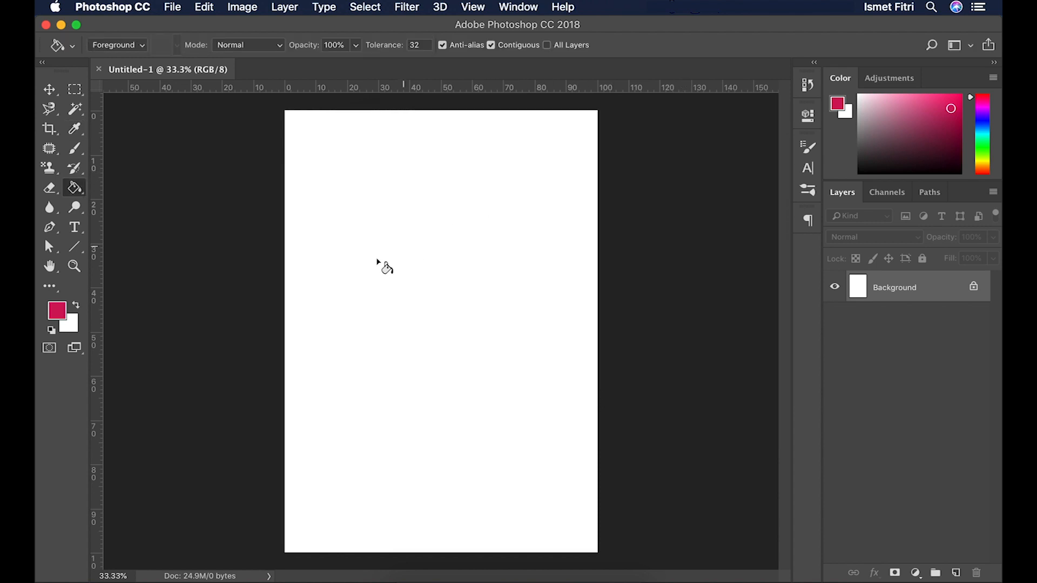
Step: Try black, 000000, as the background color in the color picker and cancel the change
left_click(73, 324)
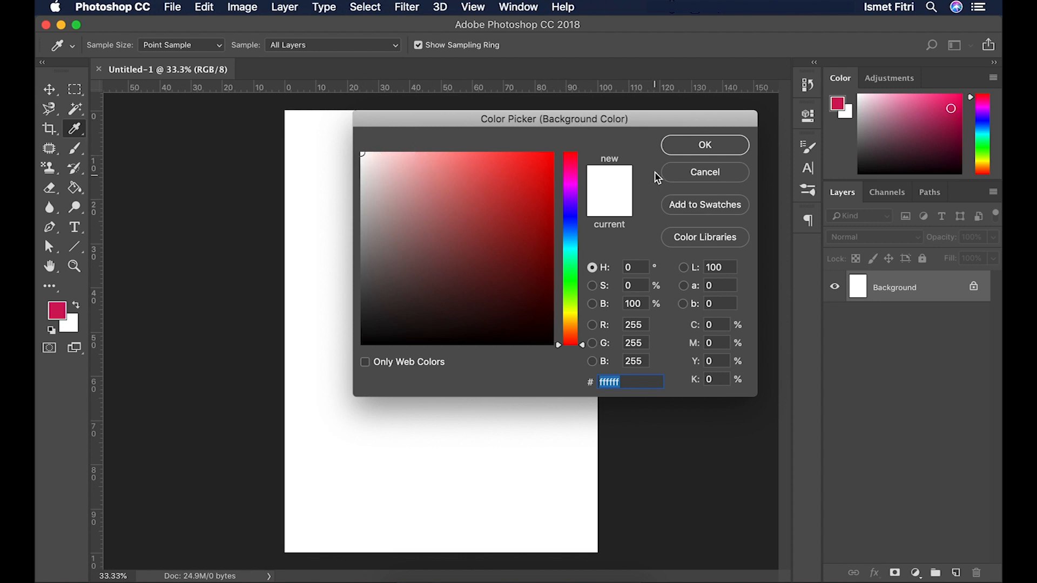
left_click_drag(392, 336, 348, 357)
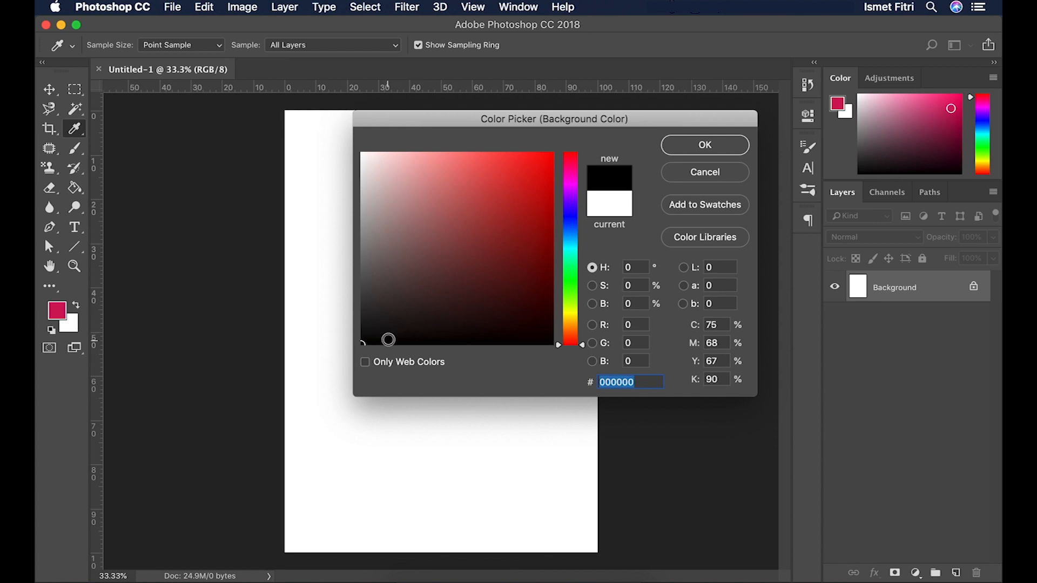
left_click(705, 172)
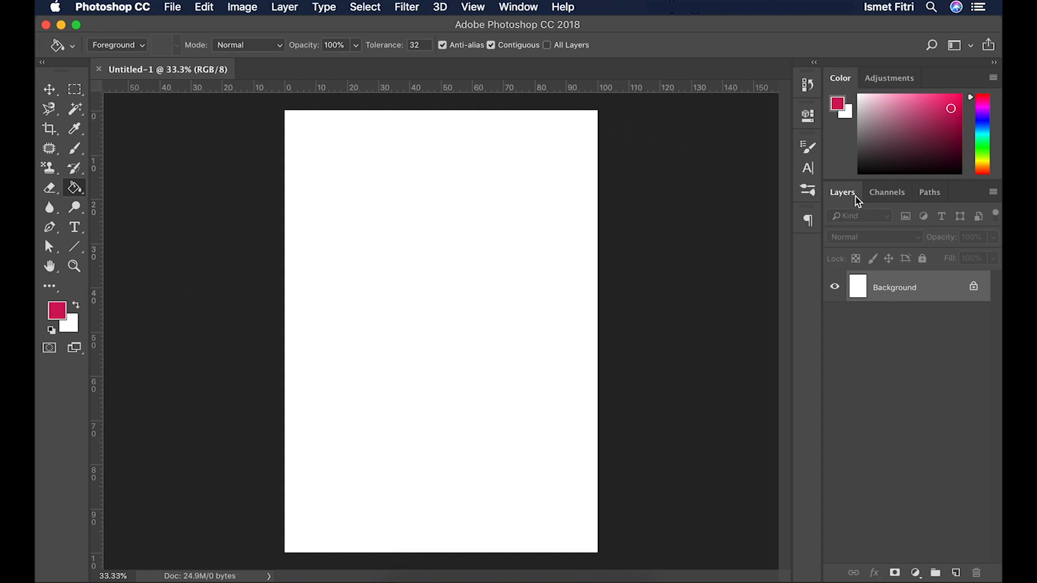
Step: Look over the document's channels and paths, and return to the layer list
left_click(890, 194)
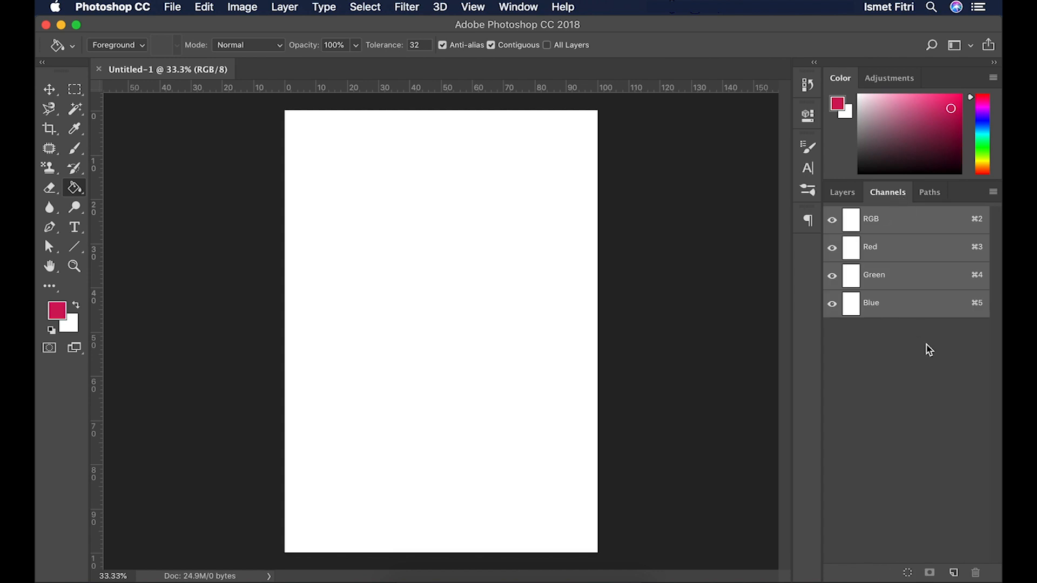
left_click(928, 194)
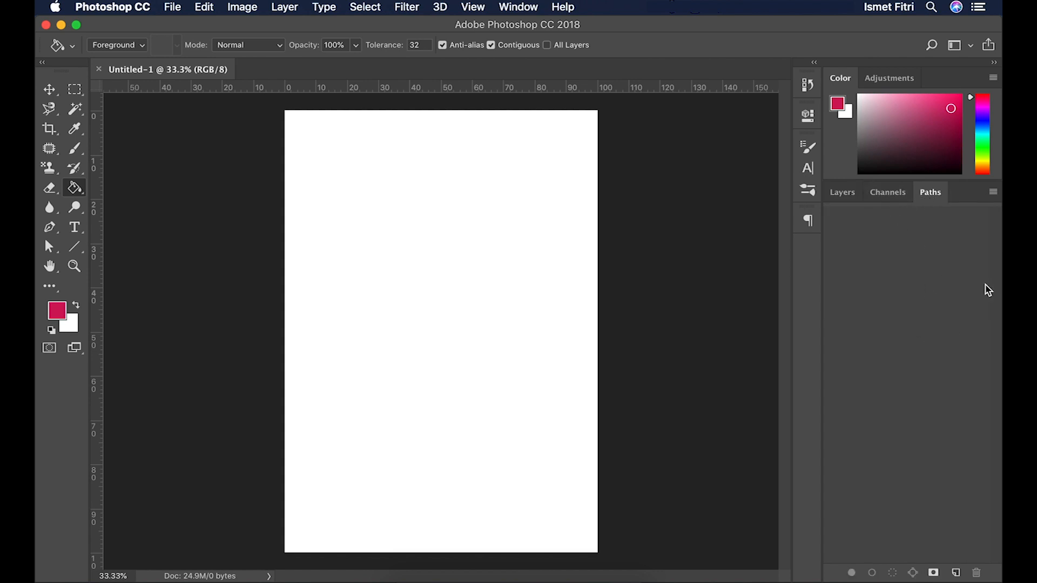
left_click(852, 199)
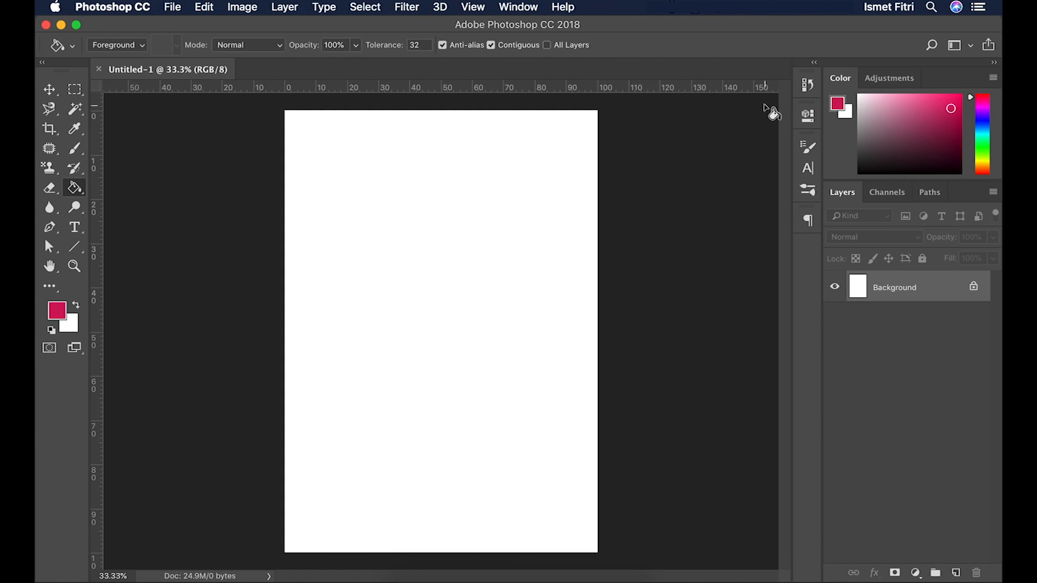
Step: Show the Libraries panel in the workspace and close it again
left_click(519, 7)
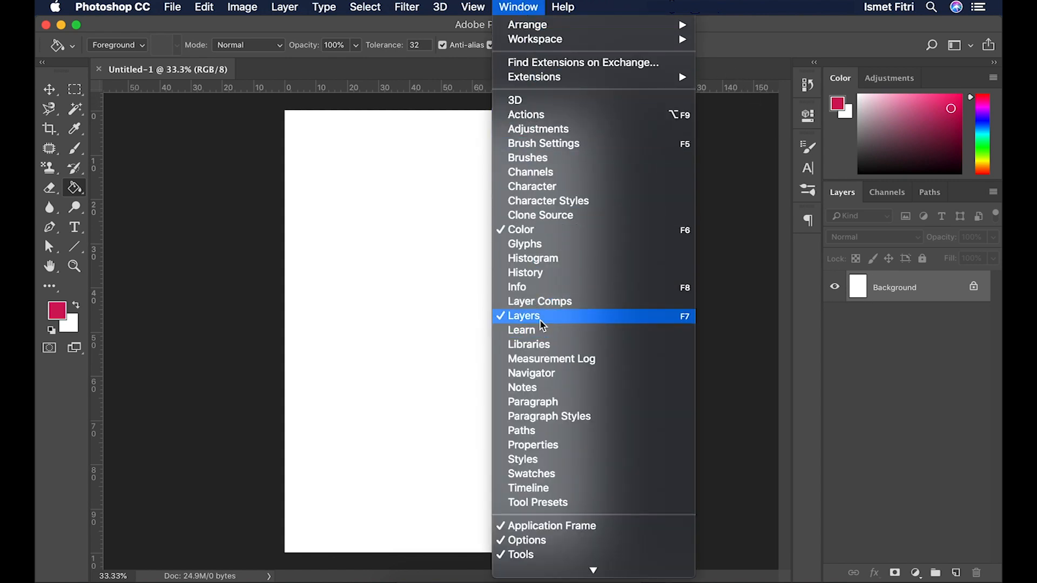
left_click(535, 349)
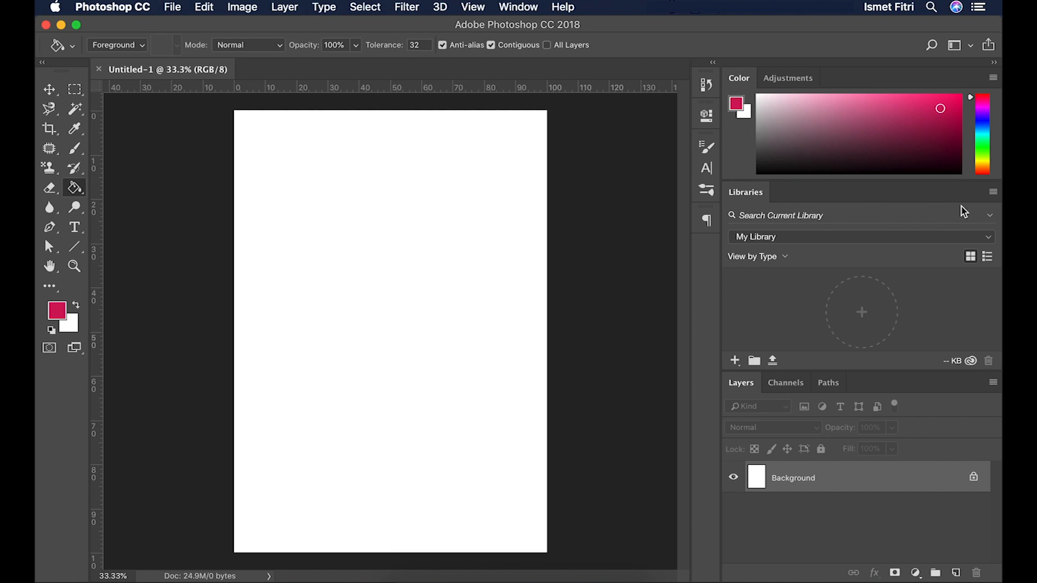
left_click(993, 192)
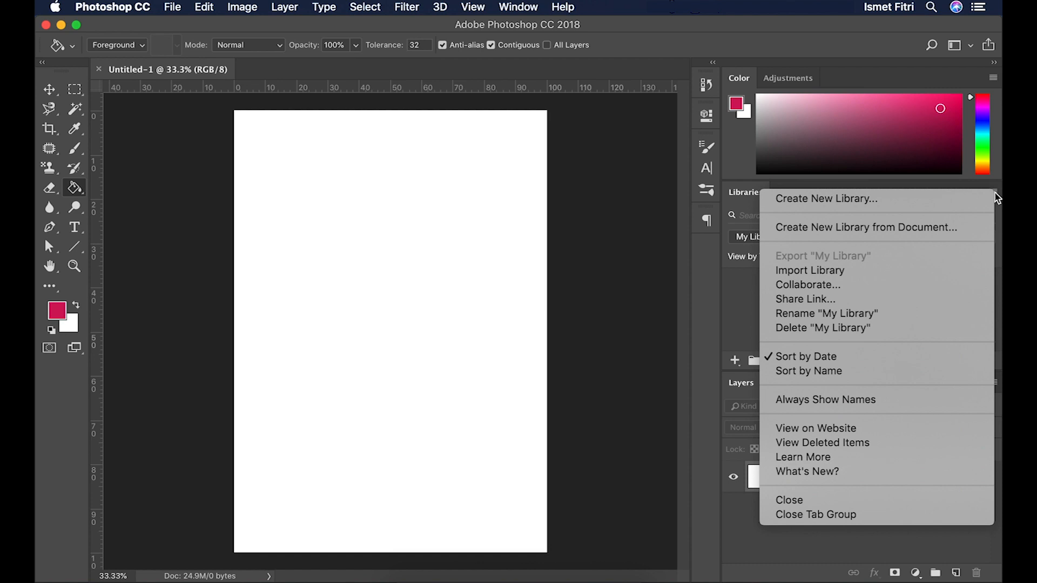
left_click(803, 506)
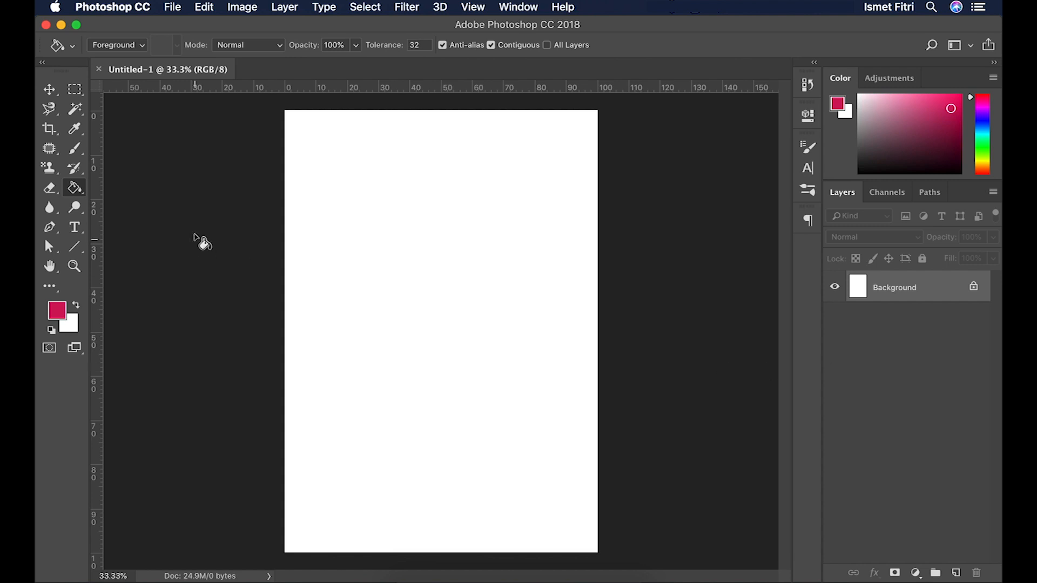
Step: Activate the Move tool and add a new empty layer above the Background layer
left_click(58, 95)
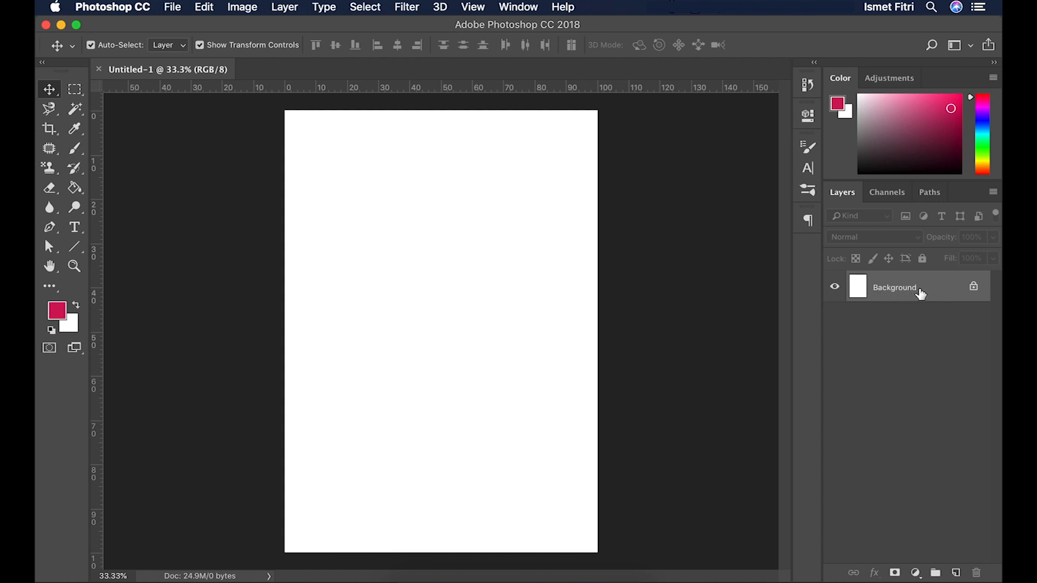
left_click(956, 573)
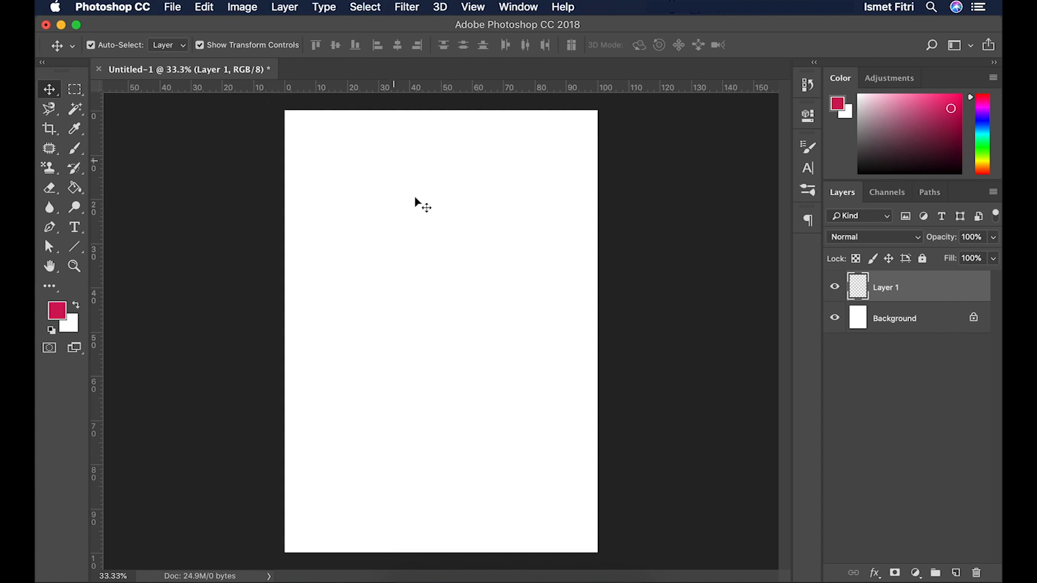
Step: Place the animatecc logo file into the document as a linked image
left_click(173, 8)
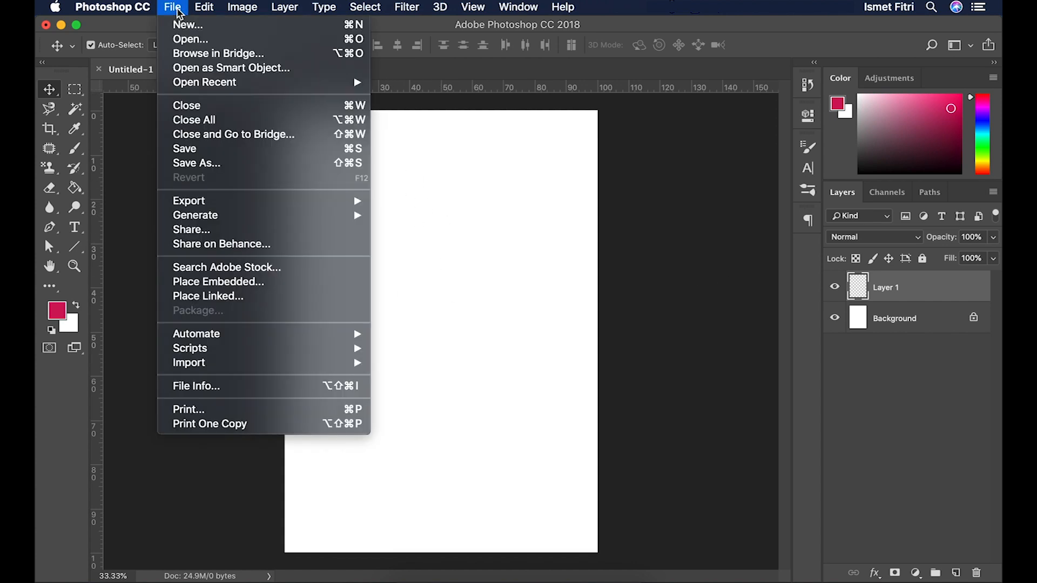
left_click(244, 294)
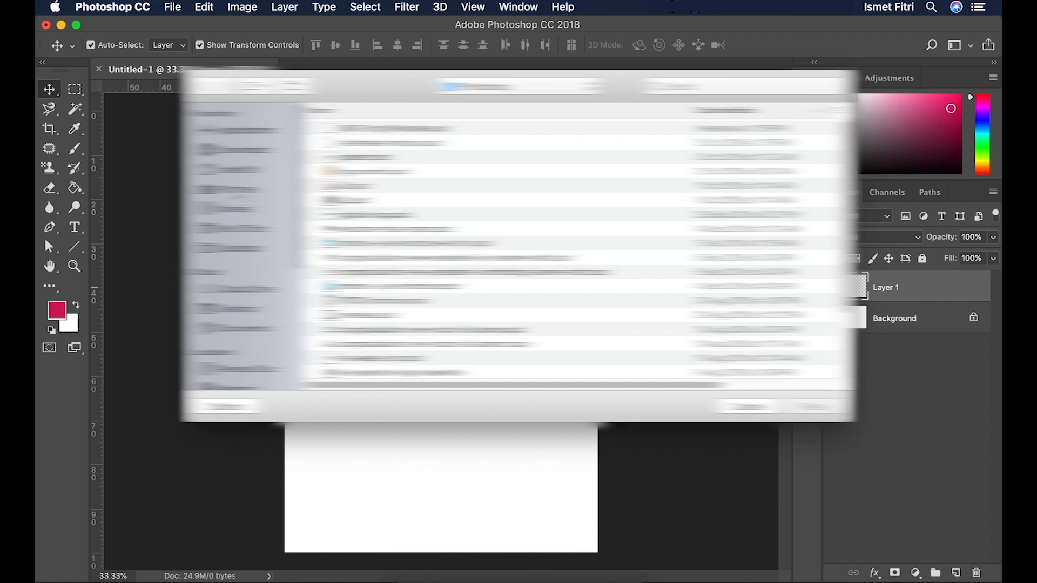
left_click(253, 153)
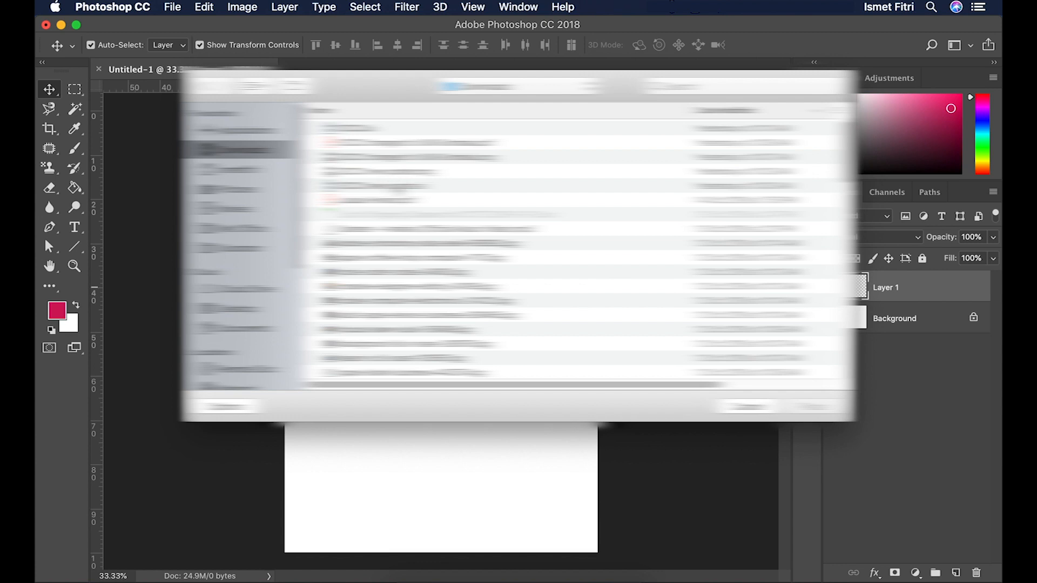
scroll(404, 206, "down", 5)
scroll(405, 208, "down", 3)
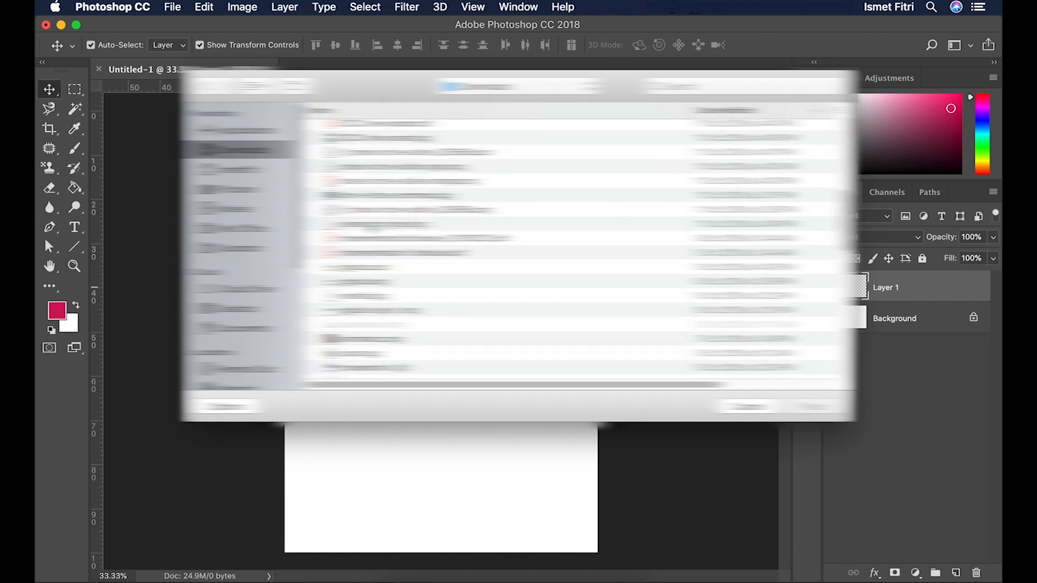
left_click(371, 223)
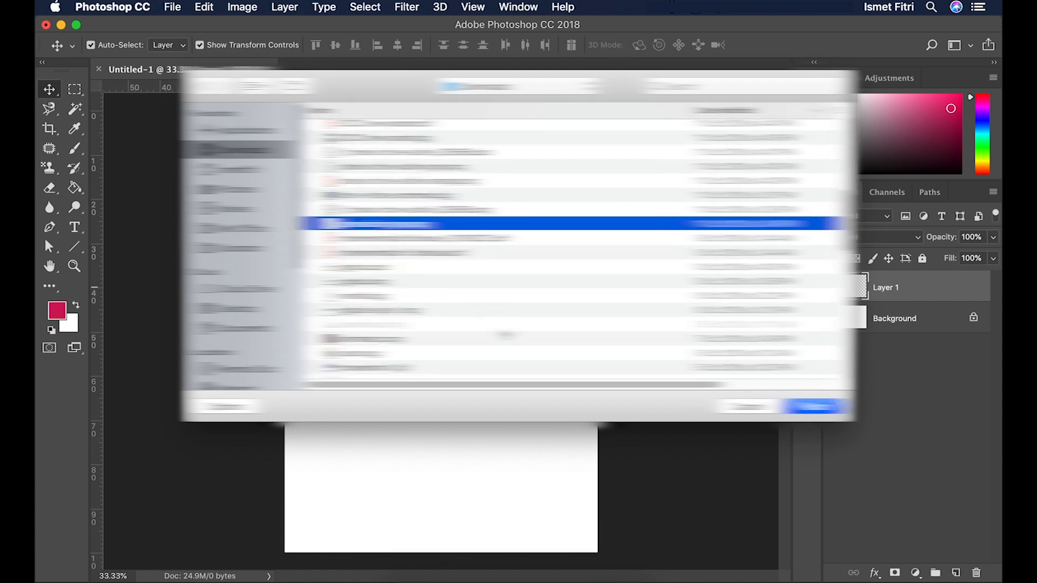
left_click(431, 338)
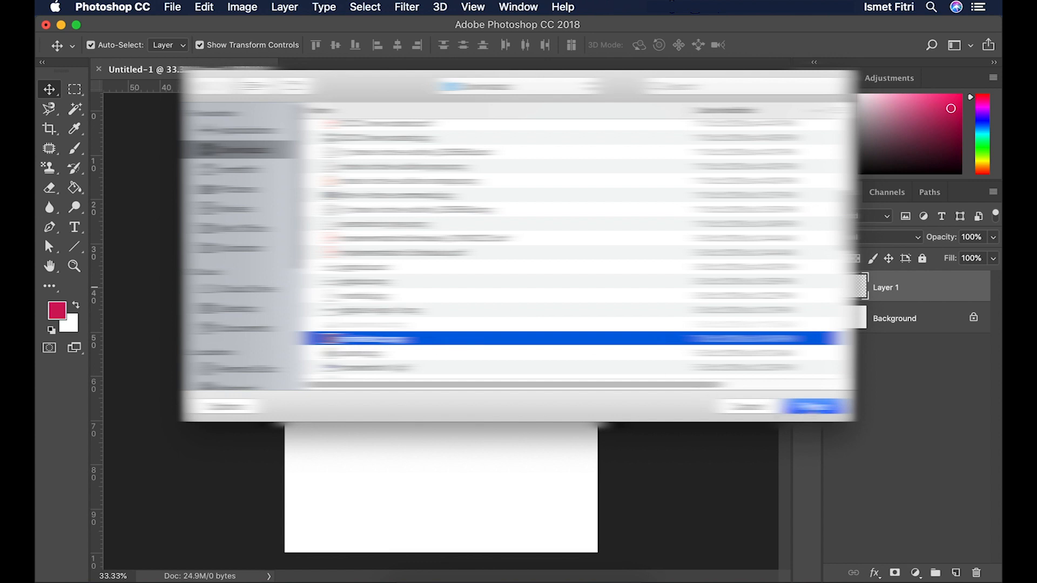
left_click(807, 409)
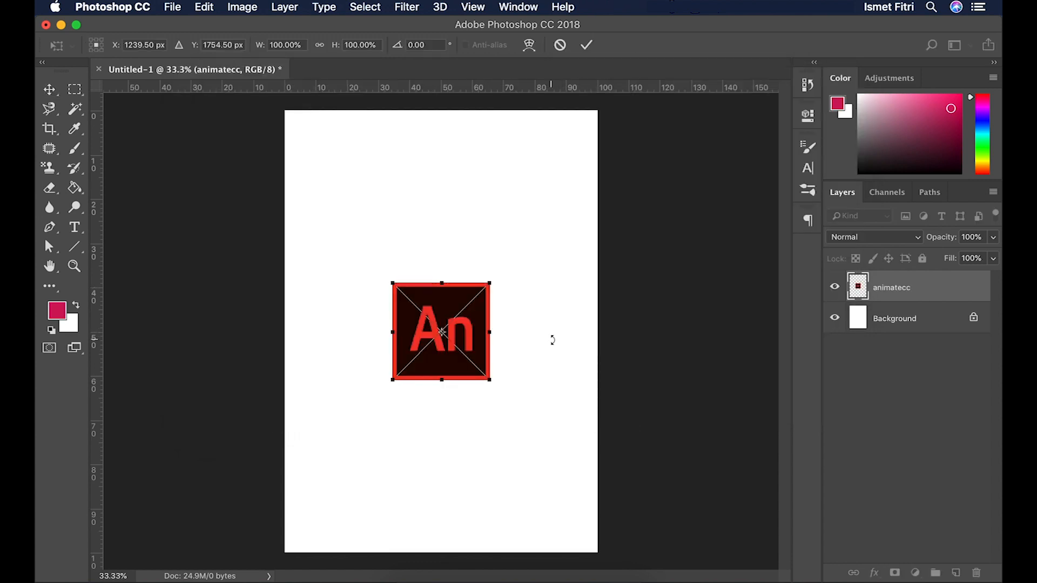
Step: Try the placed logo near the page's upper-left corner and horizontally centered above the middle, and cancel the placement
left_click_drag(446, 310, 373, 168)
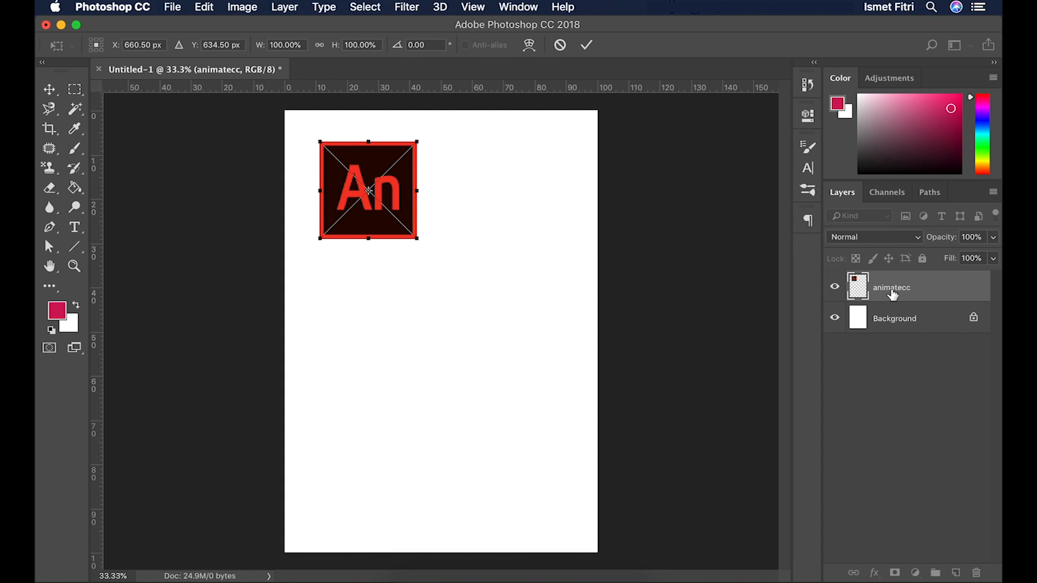
left_click_drag(375, 167, 443, 189)
left_click_drag(473, 225, 472, 287)
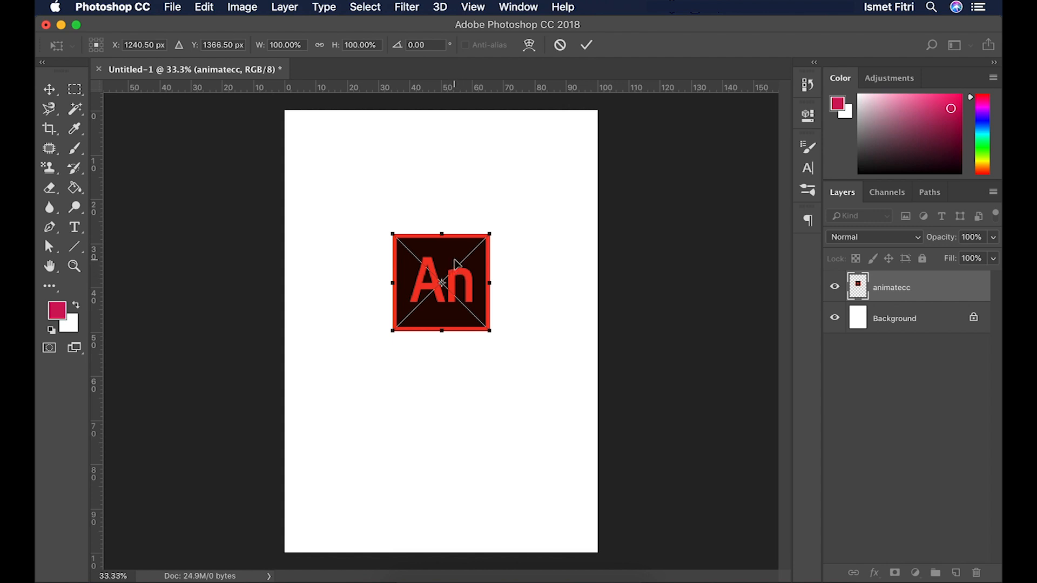
left_click(560, 46)
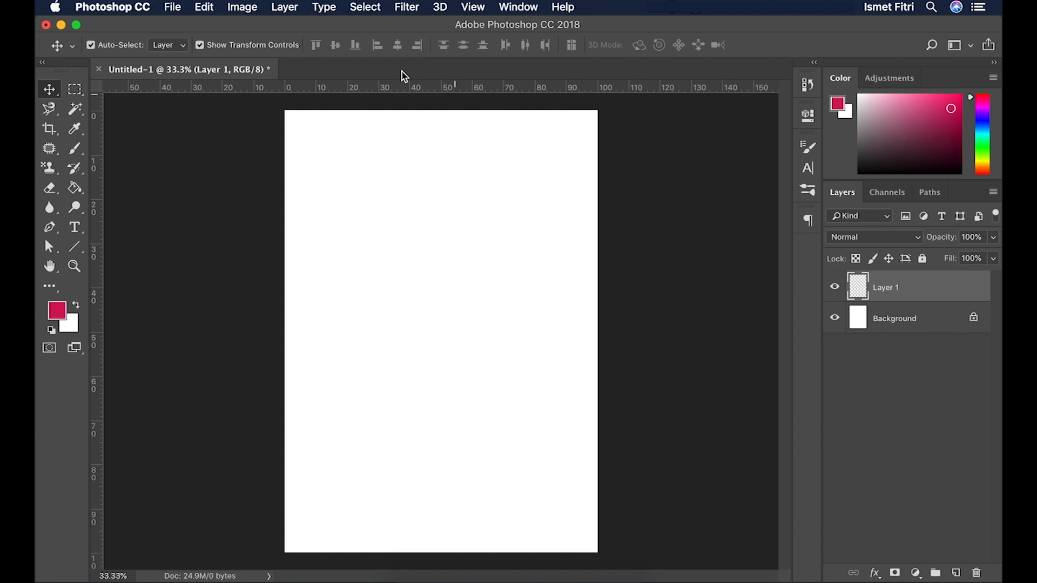
Step: Place the quran image file into the document as an embedded image
left_click(175, 10)
left_click(174, 10)
left_click(174, 11)
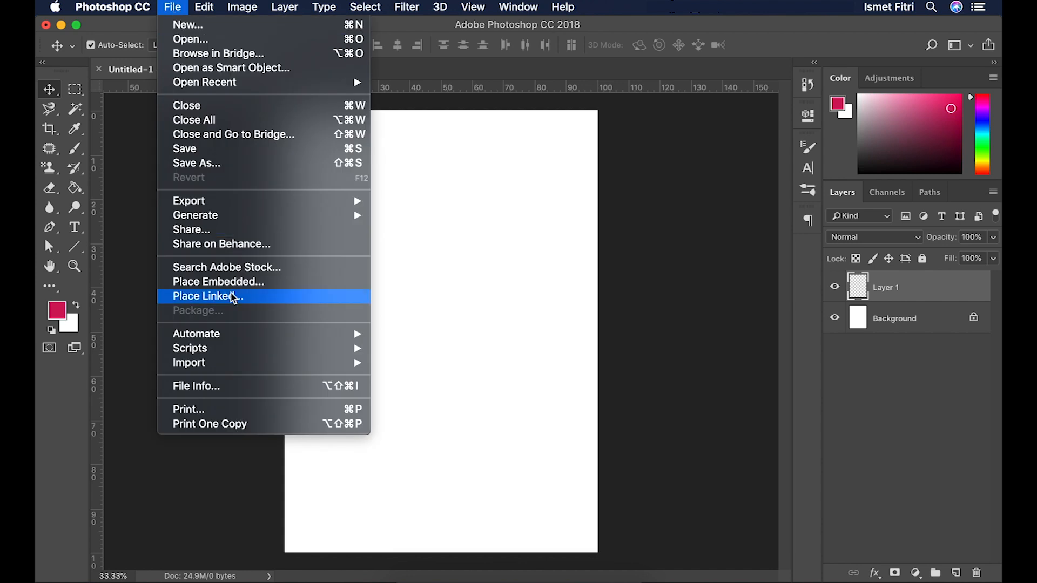
left_click(218, 281)
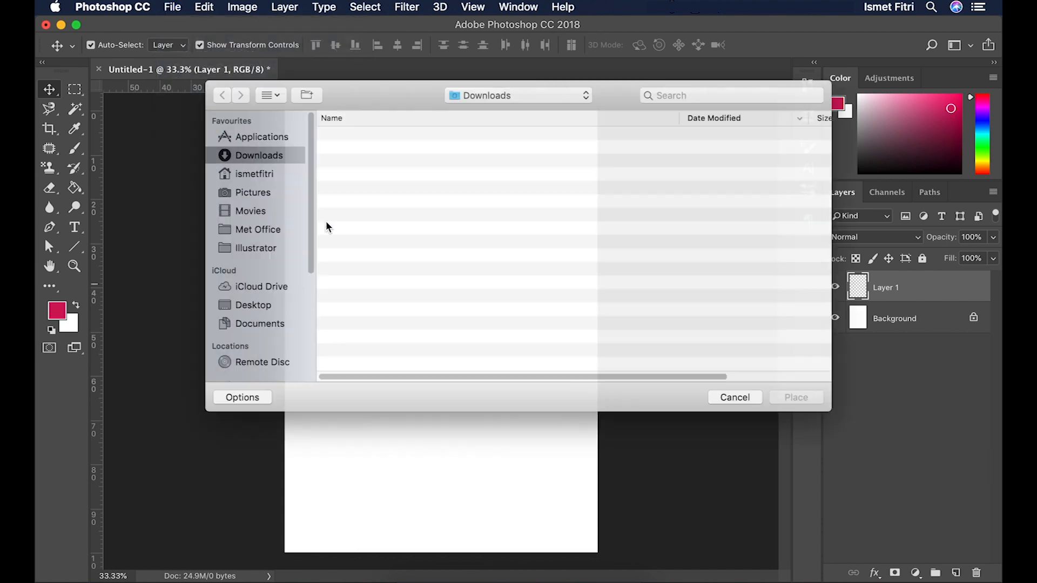
scroll(394, 263, "down", 5)
scroll(540, 248, "down", 3)
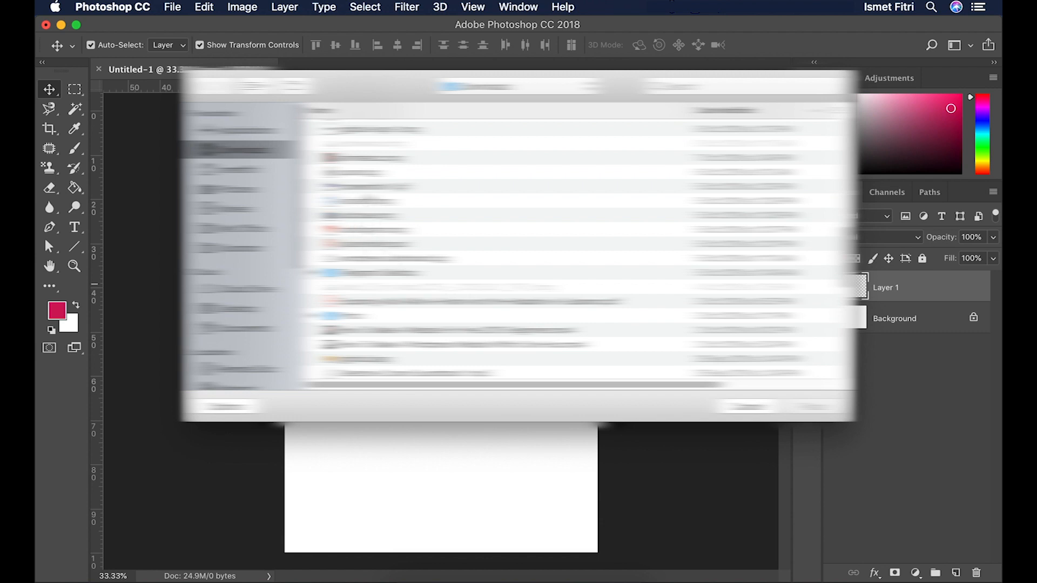
left_click(363, 174)
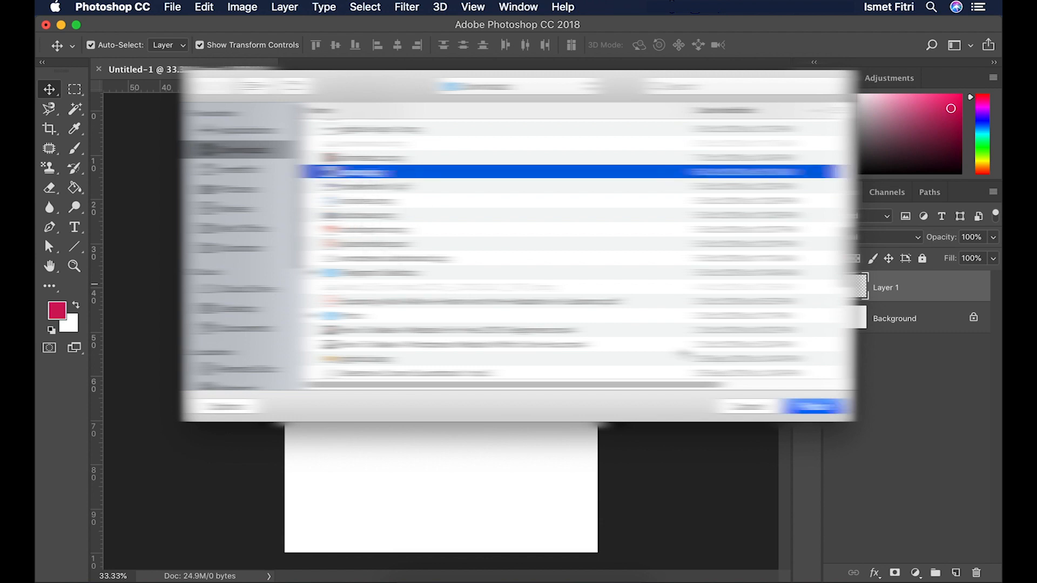
left_click(815, 406)
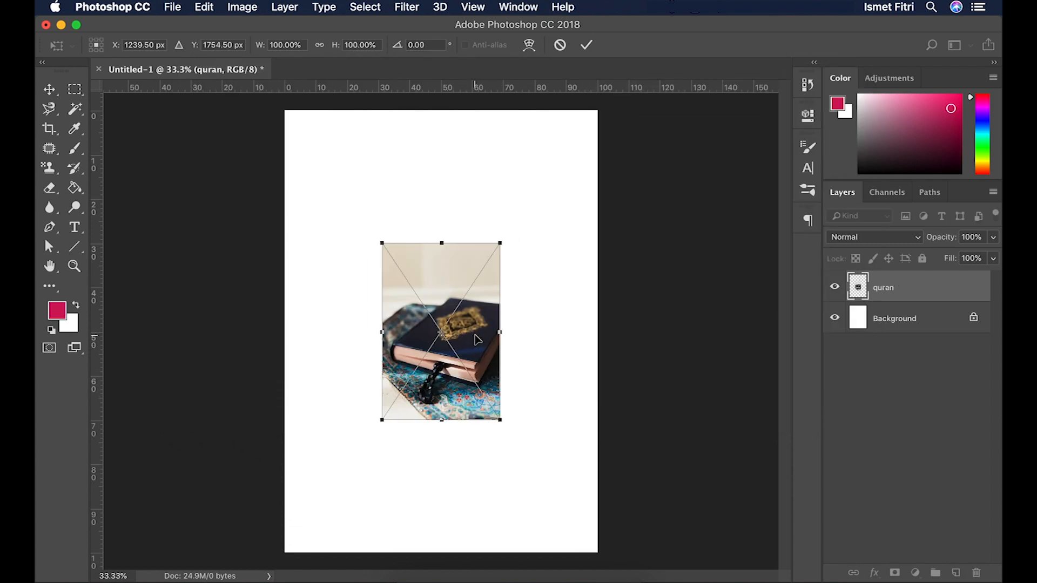
Step: Position the quran image near the page's upper-left corner, commit the placement and hide the transform controls
left_click_drag(477, 339, 402, 234)
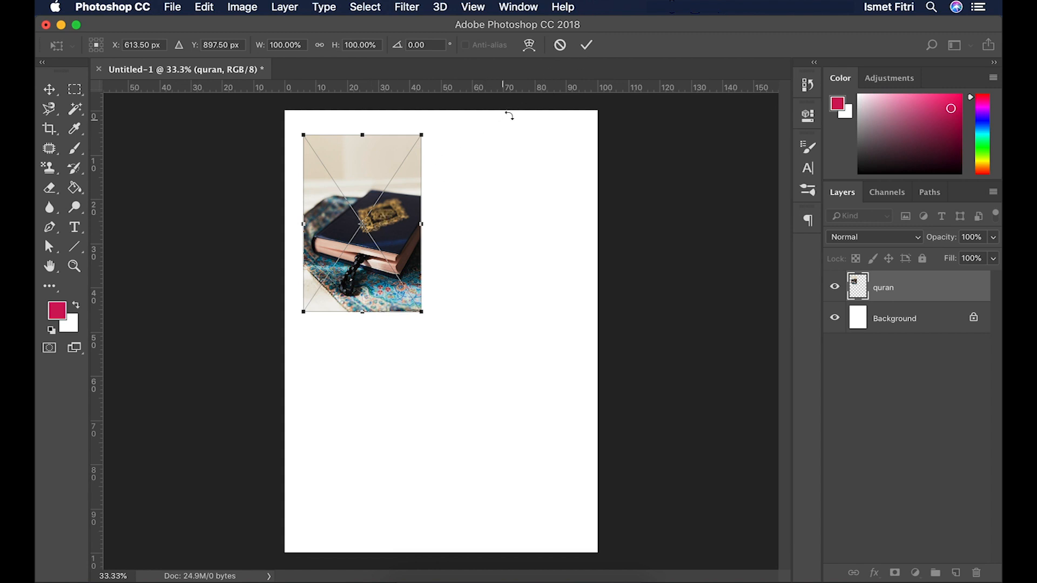
left_click(587, 46)
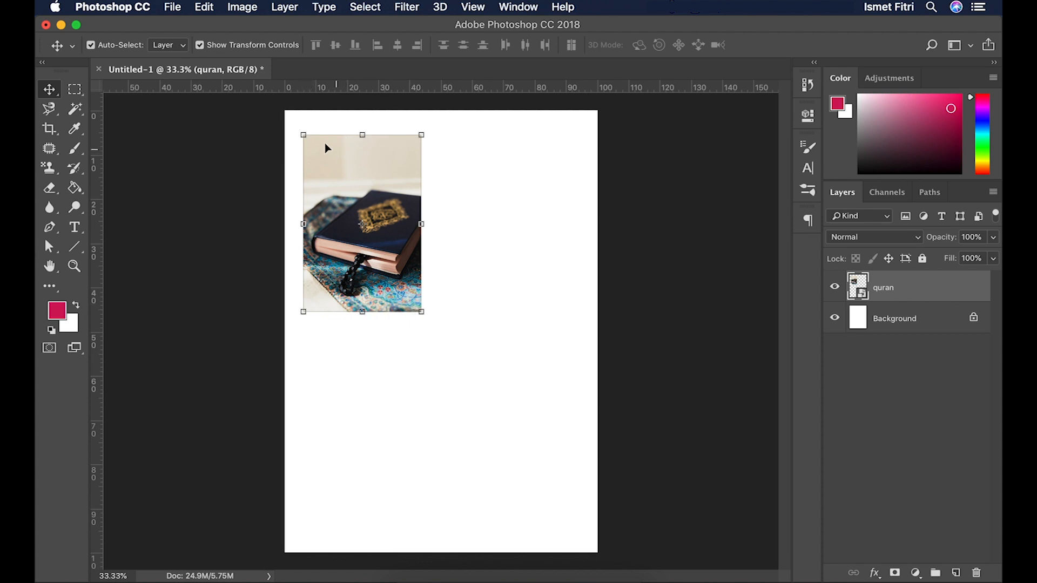
left_click(200, 45)
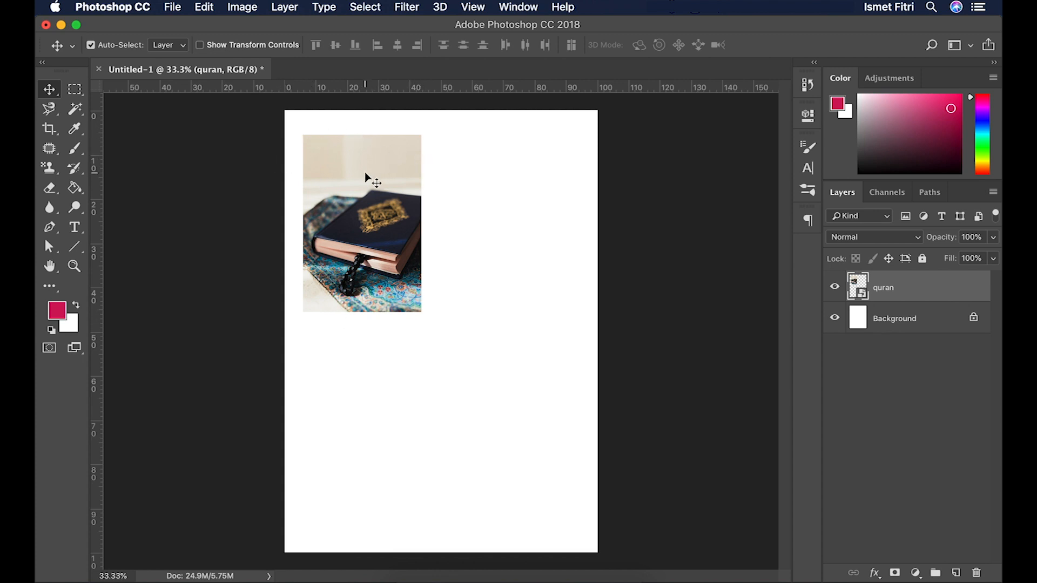
mouse_move(353, 167)
left_mouse_down()
mouse_move(417, 222)
mouse_move(353, 167)
left_mouse_up()
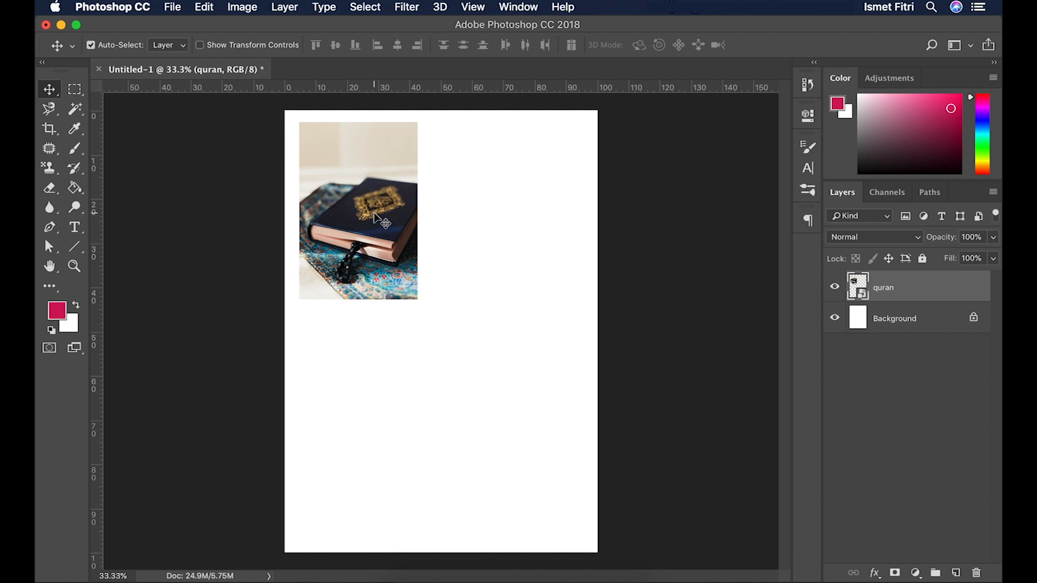
Step: Show the transform controls again, try shrinking the quran image to about 95% width and 91% height, and cancel the transformation
left_click(215, 46)
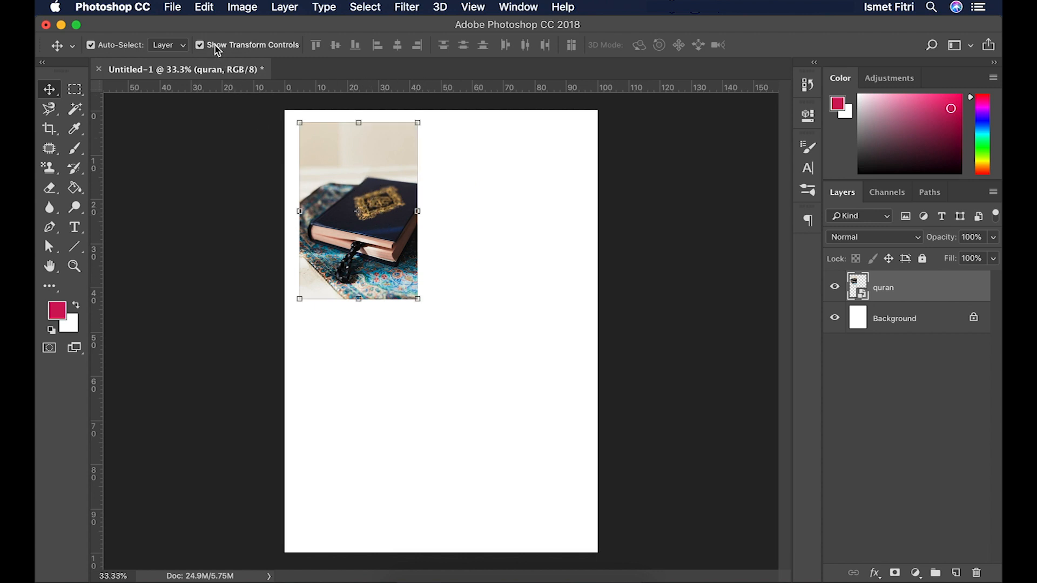
mouse_move(418, 301)
left_mouse_down()
mouse_move(472, 365)
mouse_move(387, 241)
mouse_move(439, 310)
mouse_move(415, 285)
left_mouse_up()
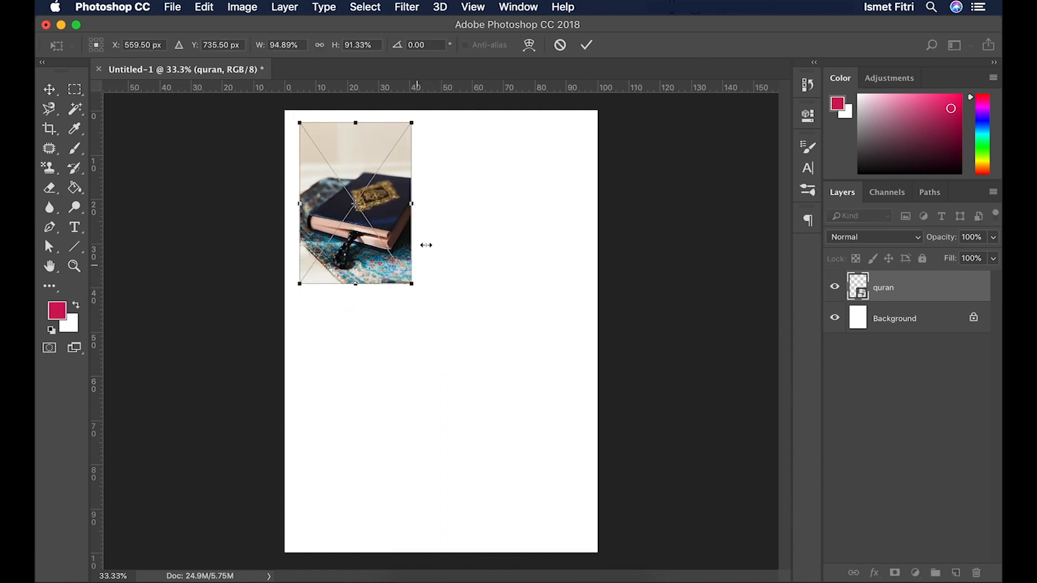
left_click(560, 45)
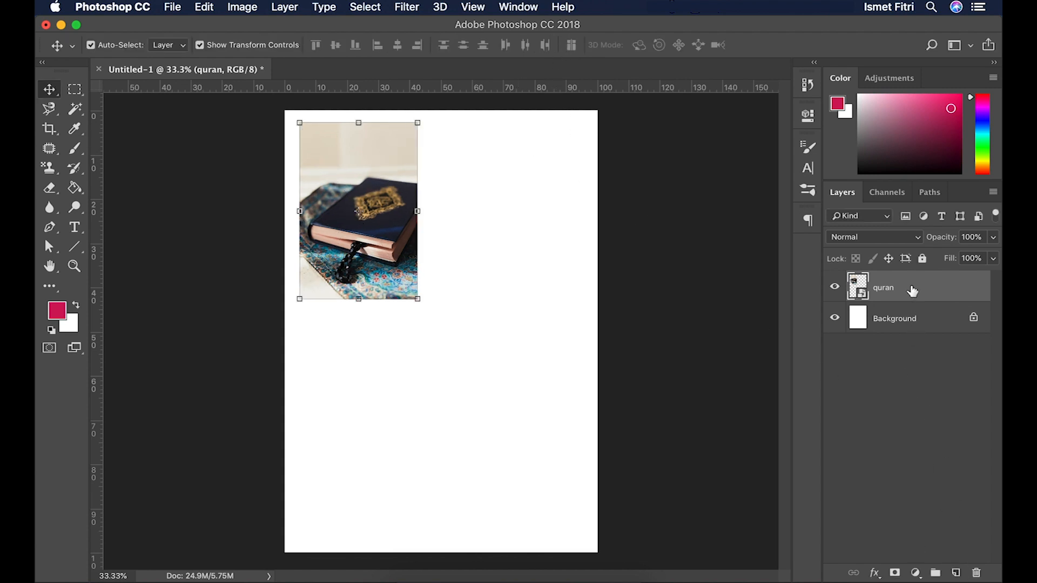
Step: Add a new empty layer above the quran layer and place the iium logo file on it as an embedded image
left_click(956, 573)
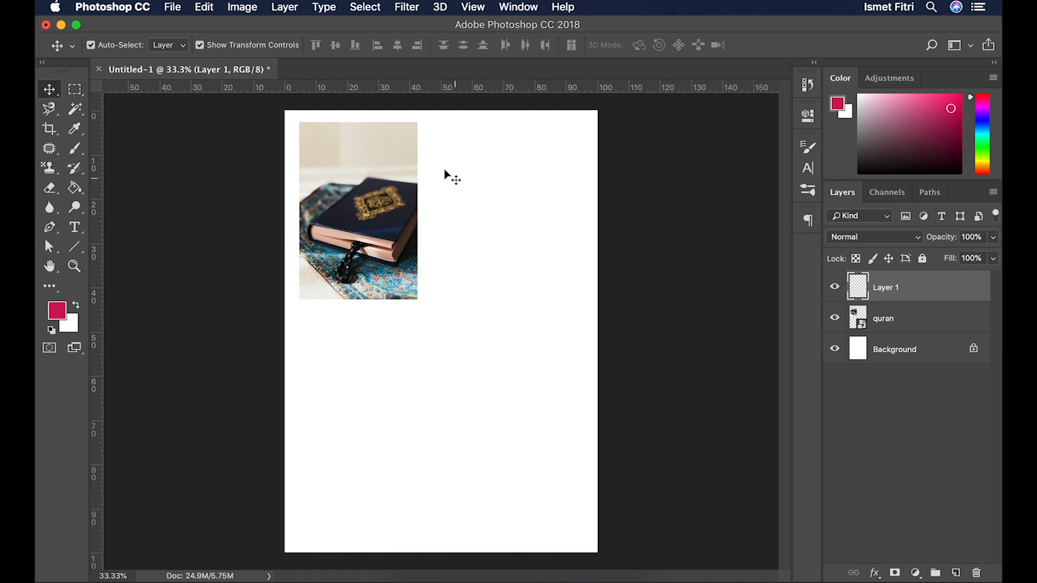
left_click(171, 8)
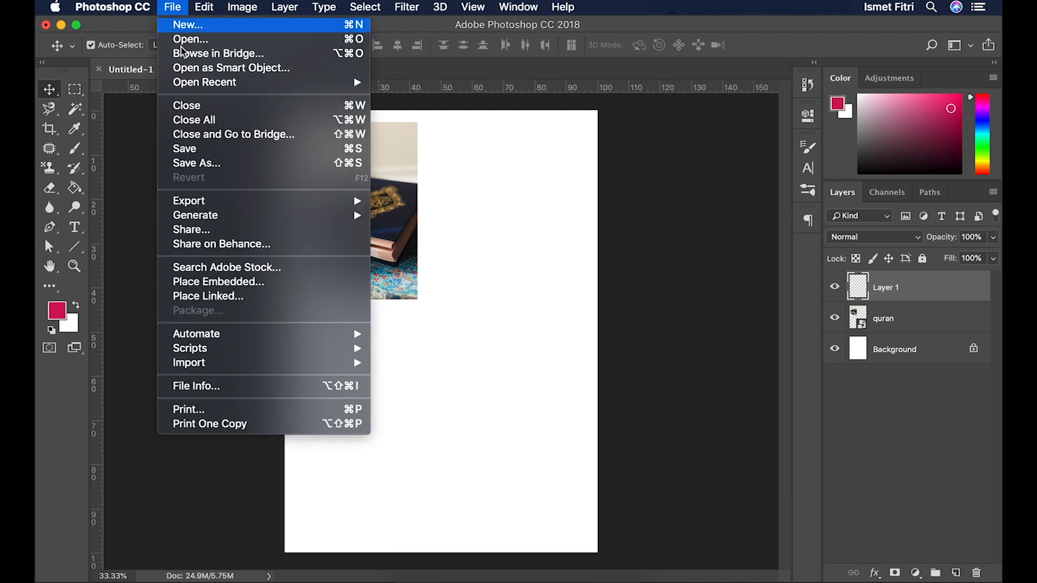
left_click(227, 282)
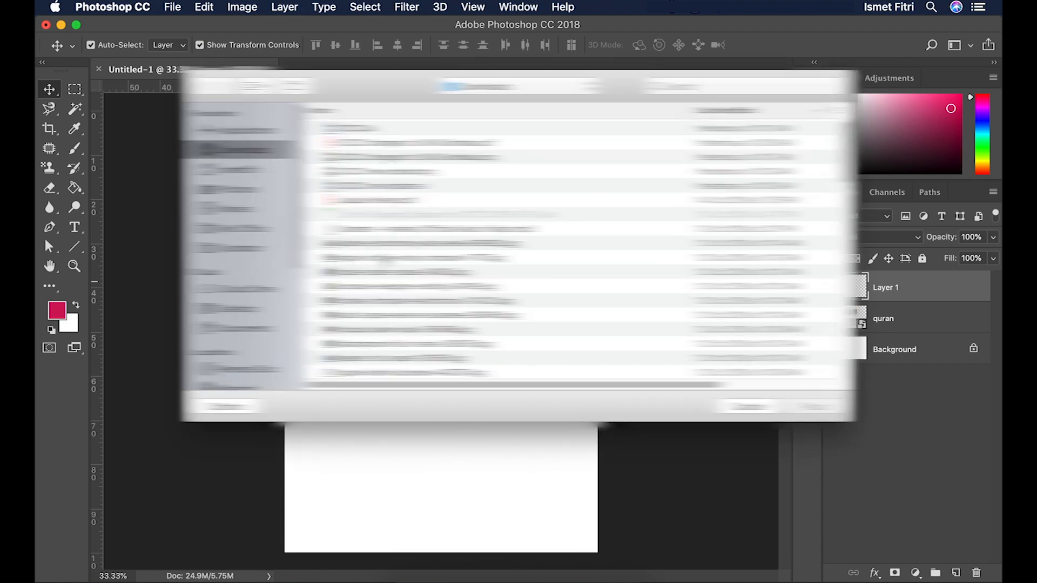
scroll(390, 269, "down", 5)
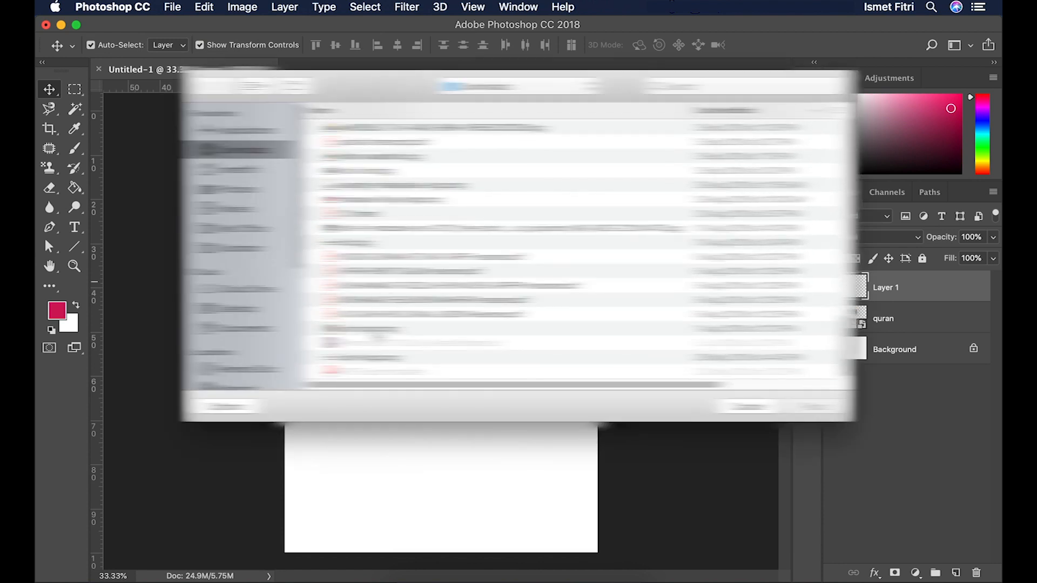
left_click(378, 331)
left_click(815, 406)
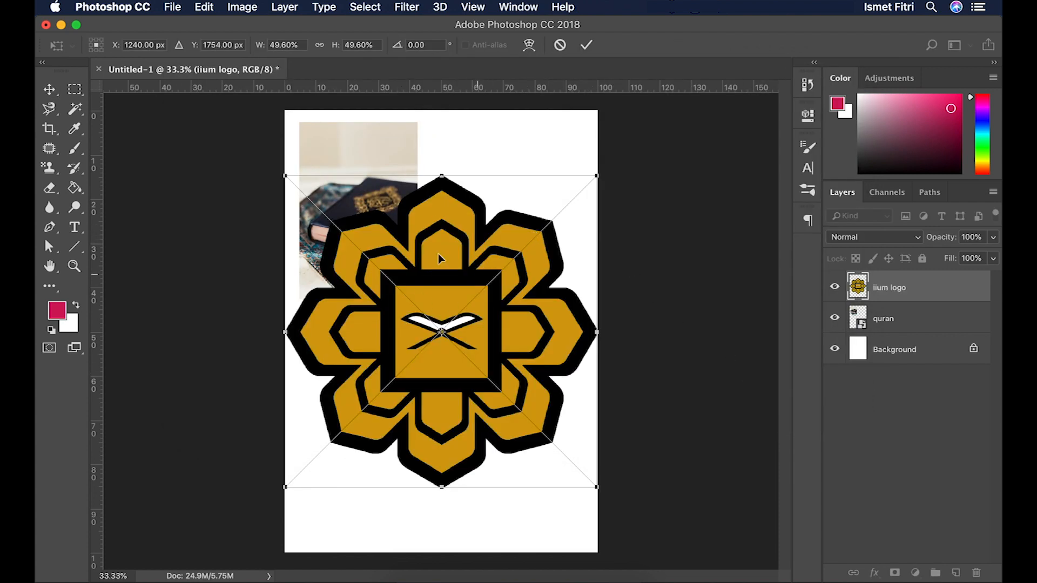
Step: Scale the placed iium logo down proportionally to about 30% of its original size
left_click_drag(489, 243, 464, 247)
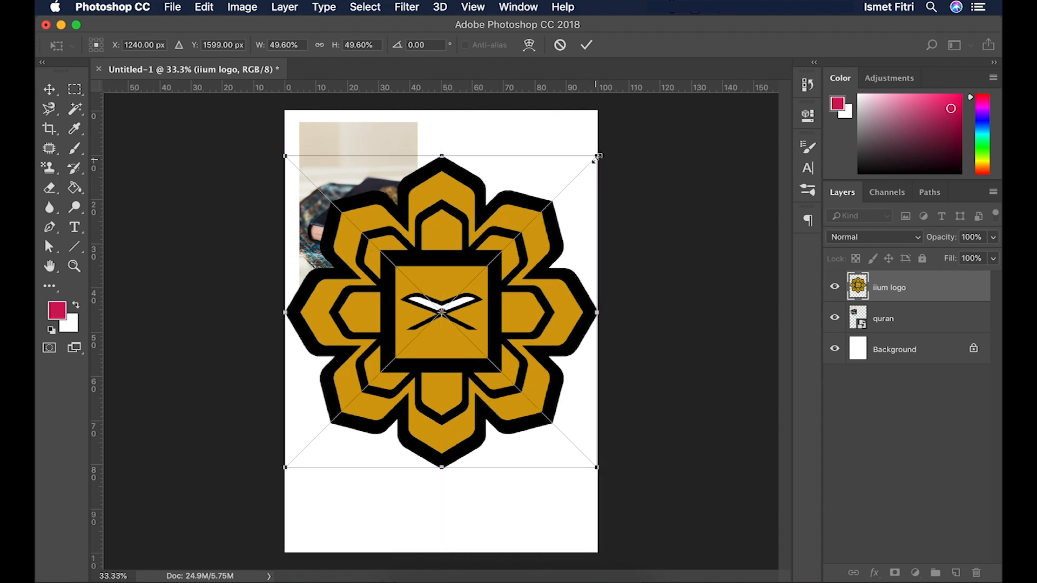
left_click_drag(598, 157, 426, 322)
left_click_drag(470, 296, 482, 278)
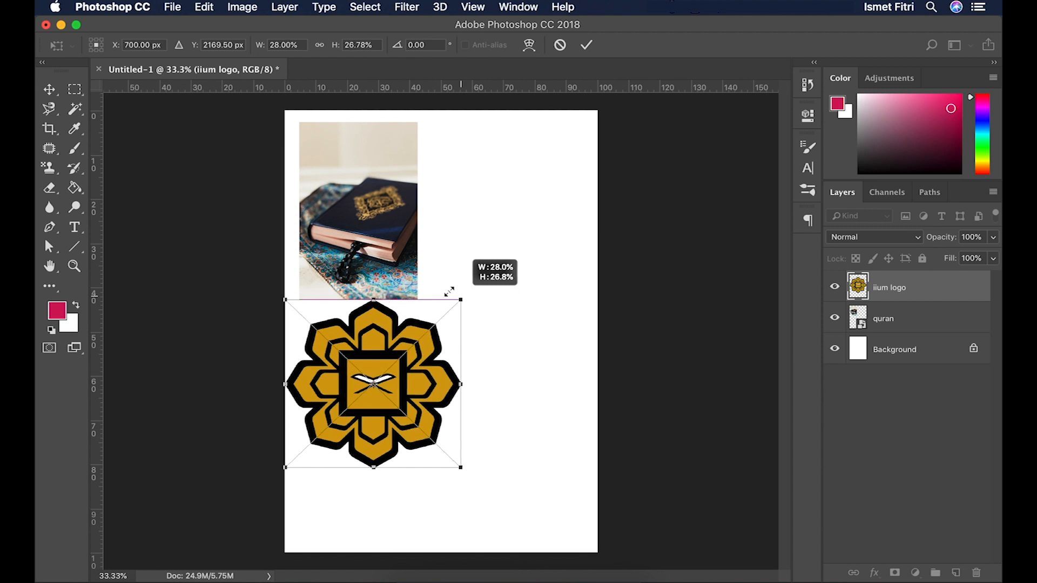
left_click_drag(449, 292, 398, 282)
mouse_move(341, 343)
left_mouse_down()
mouse_move(417, 392)
mouse_move(471, 309)
mouse_move(342, 323)
left_mouse_up()
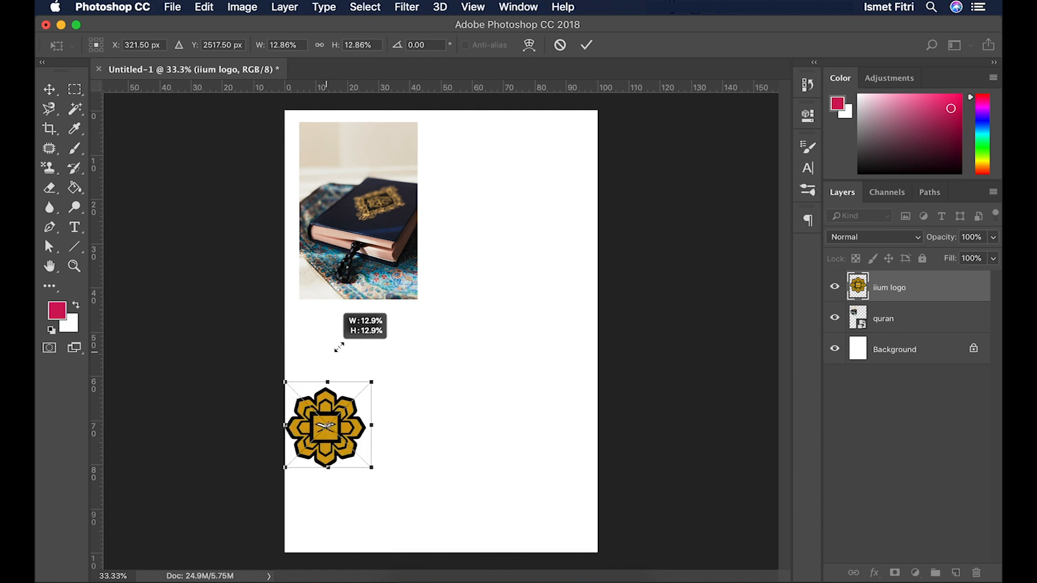
left_click_drag(459, 314, 491, 295)
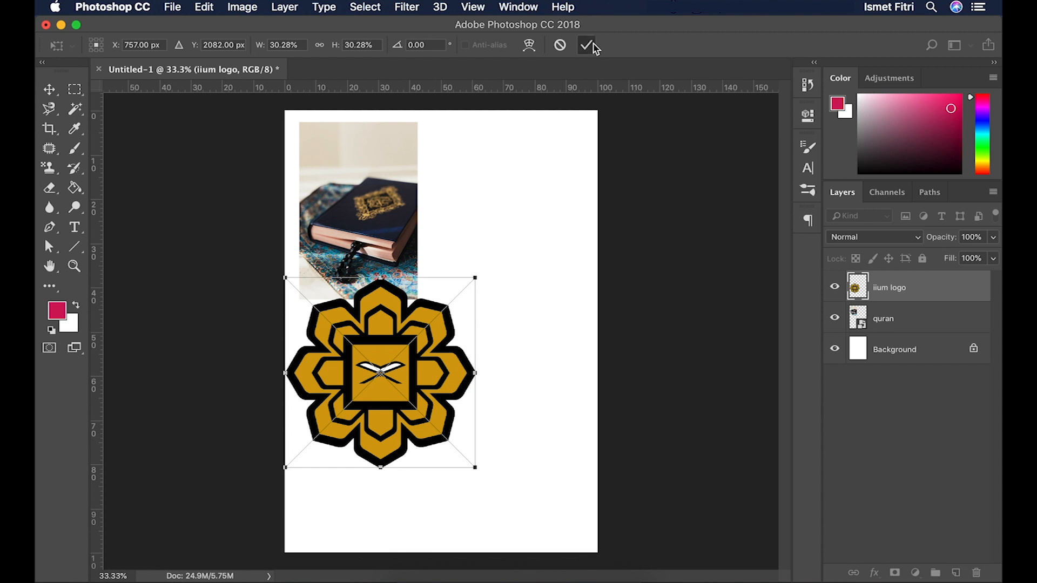
Step: Move the iium logo beside the quran image, shrink it to fit the page's upper-right area and commit the transformation
left_click(587, 44)
left_click_drag(428, 349, 540, 198)
left_click_drag(409, 311, 430, 288)
left_click(584, 46)
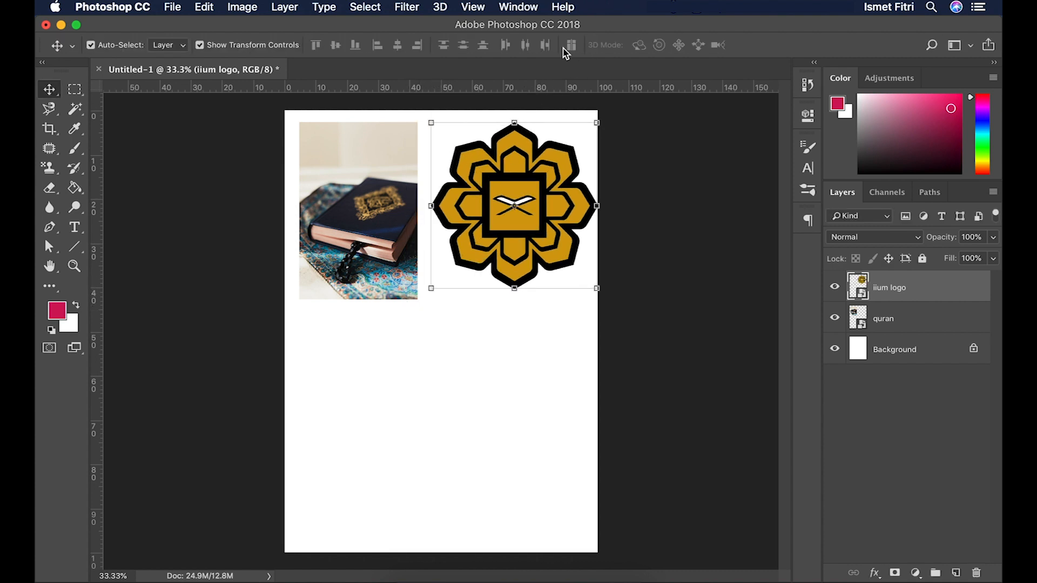
left_click_drag(507, 195, 494, 206)
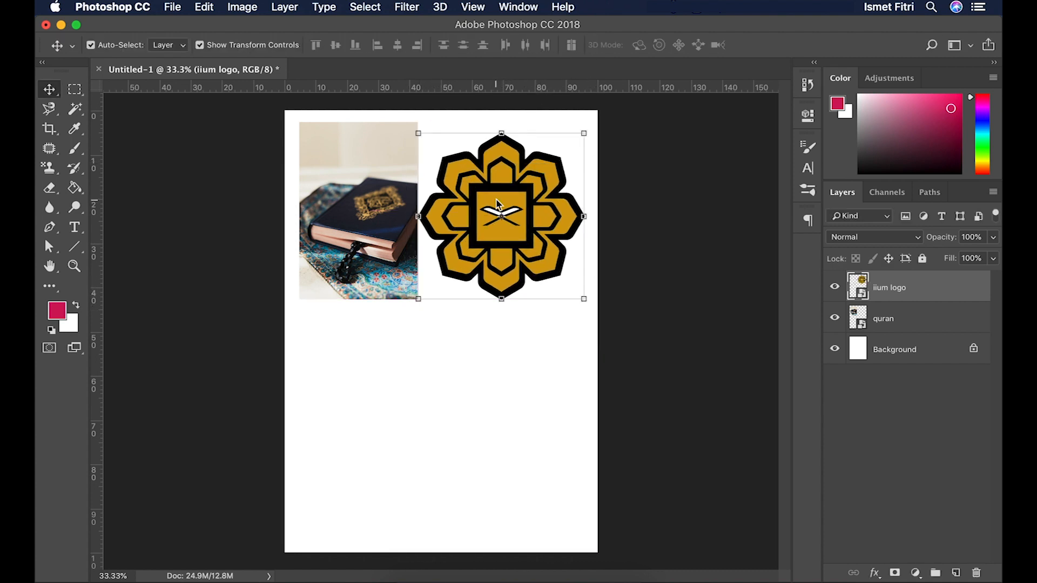
Step: Try selecting both images together, first with a selection box on the canvas and once as a range of layers
left_click_drag(290, 115, 558, 316)
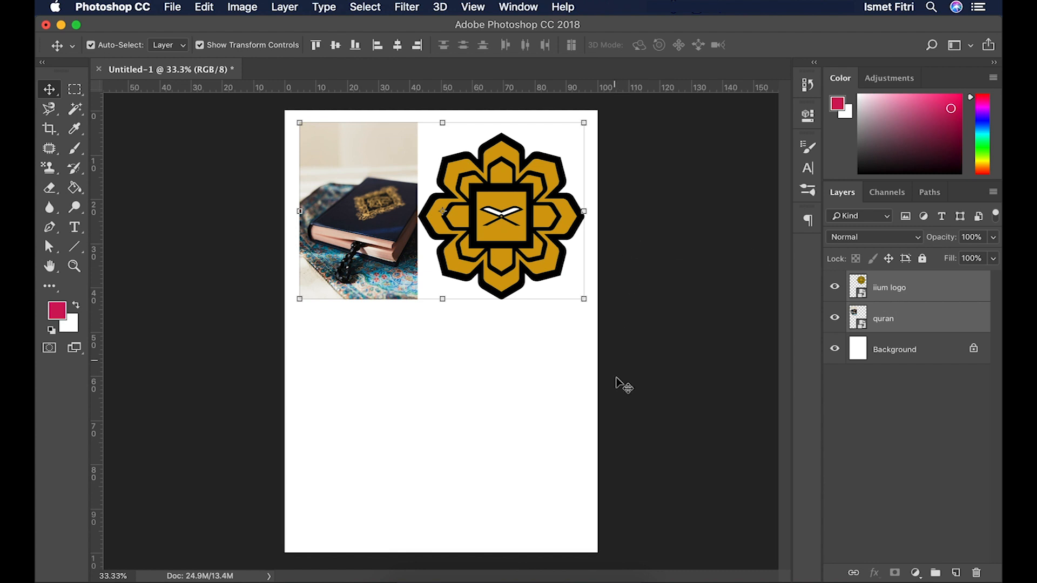
left_click(512, 364)
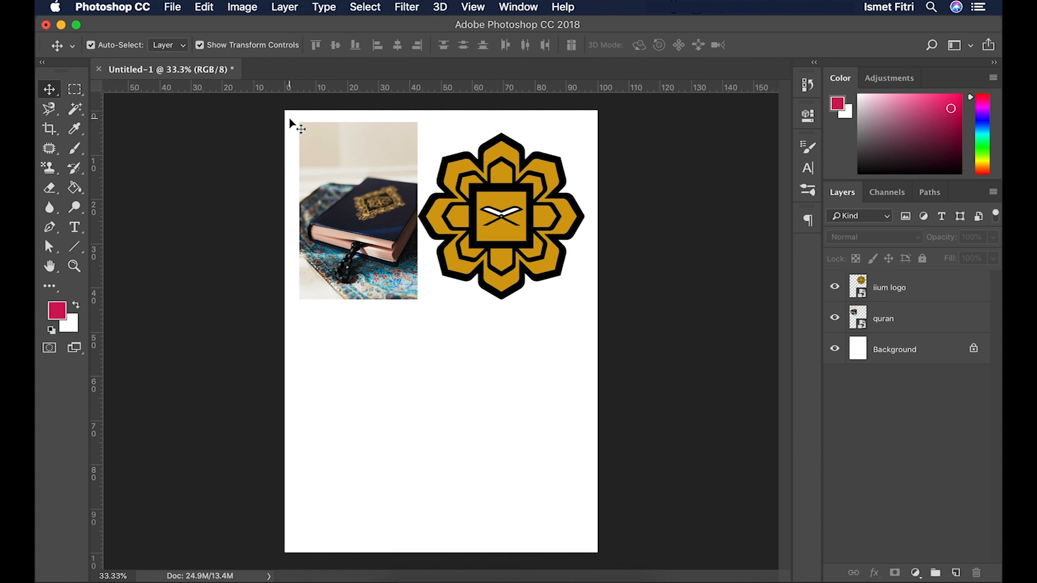
left_click_drag(290, 123, 541, 335)
left_click(533, 359)
left_click(897, 292)
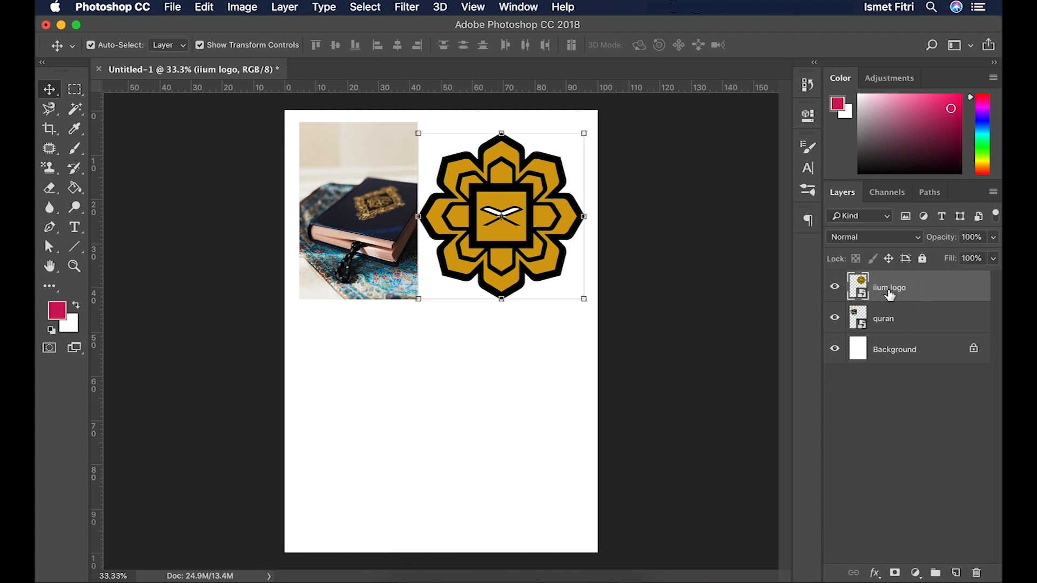
left_click(905, 323, "shift")
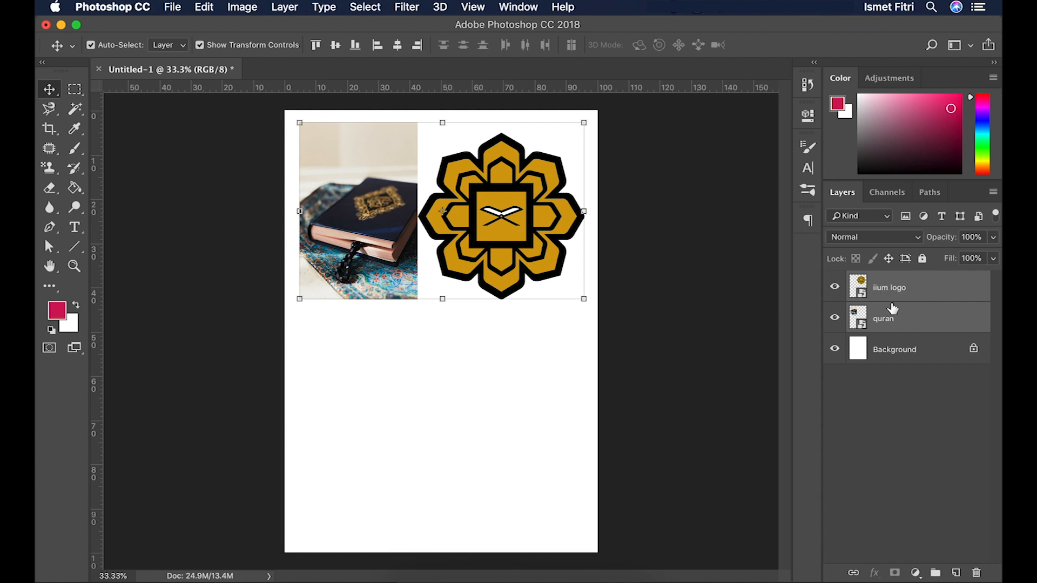
Step: Group the iium logo and quran layers and name the group Header
left_click(895, 294)
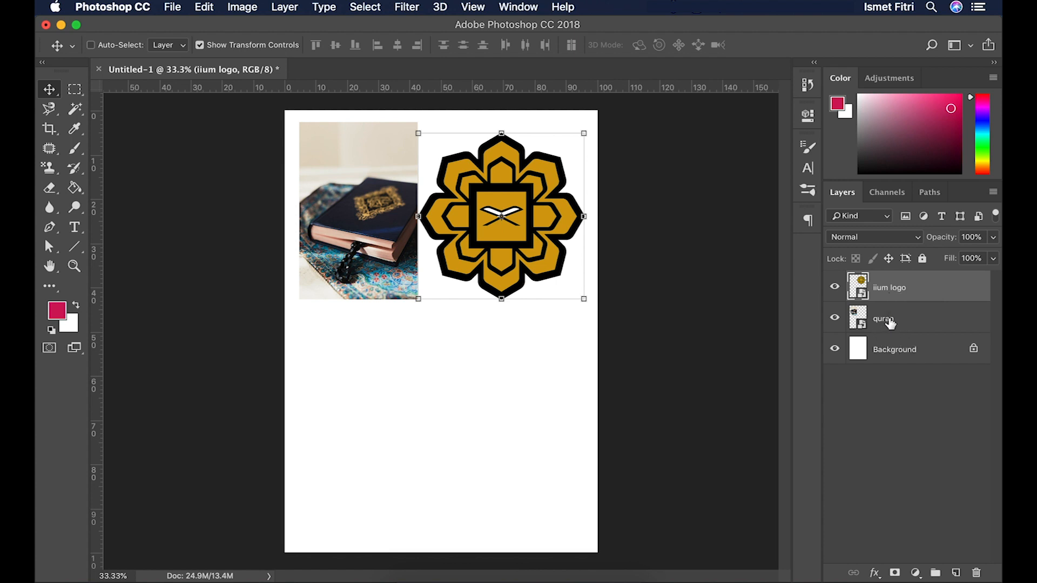
left_click(888, 320, "super")
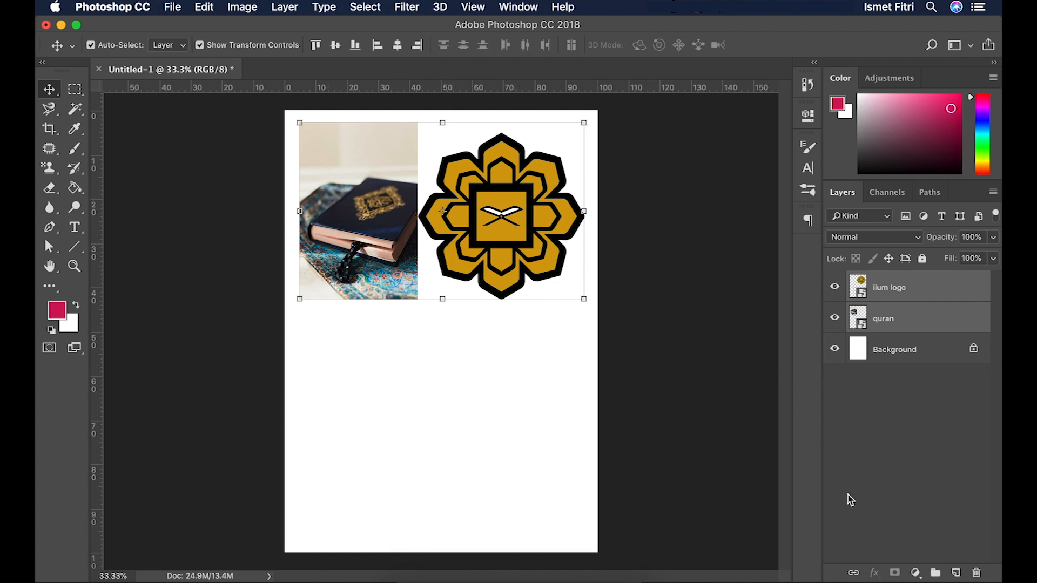
left_click(936, 574)
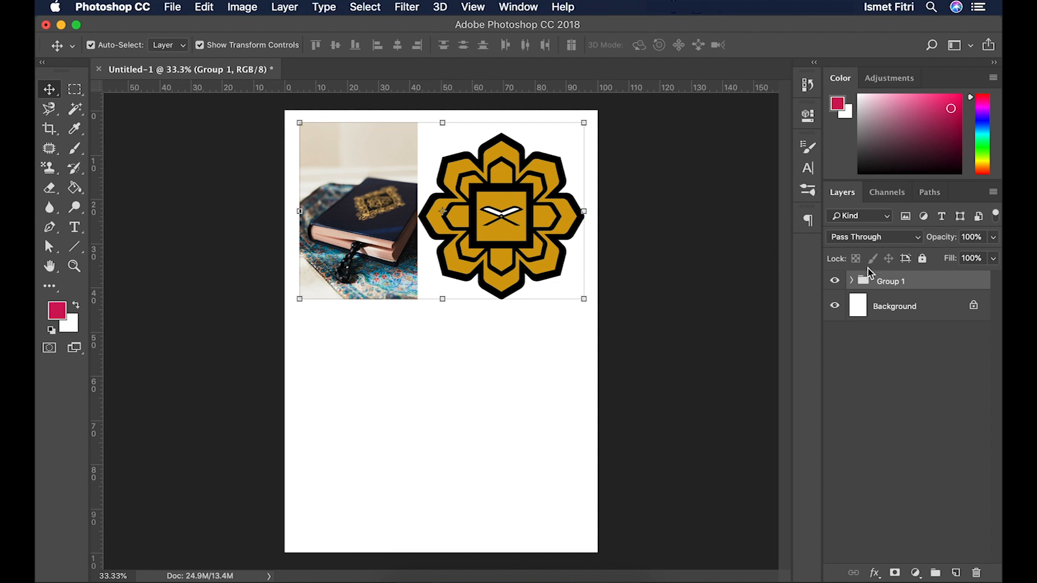
double_click(895, 282)
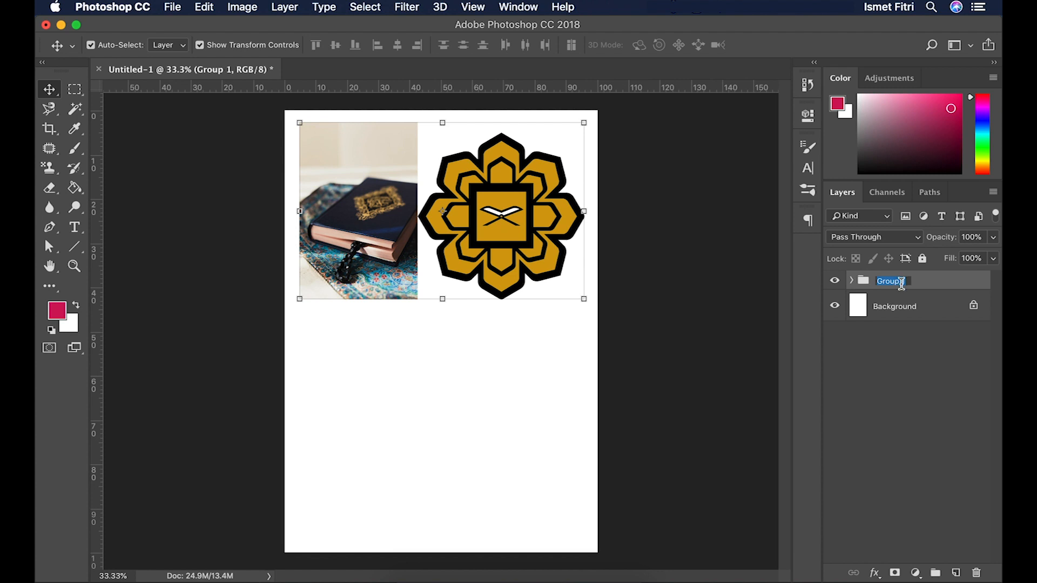
type("Header")
key("Return")
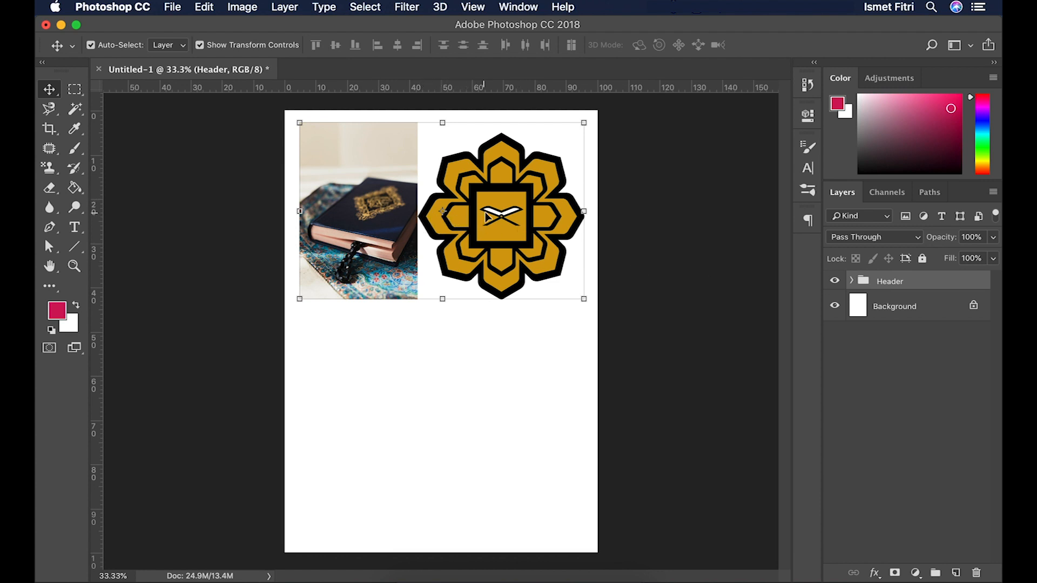
Step: Try moving the iium logo alone toward the page's middle, undo the move and collapse the Header group
left_click_drag(488, 216, 421, 336)
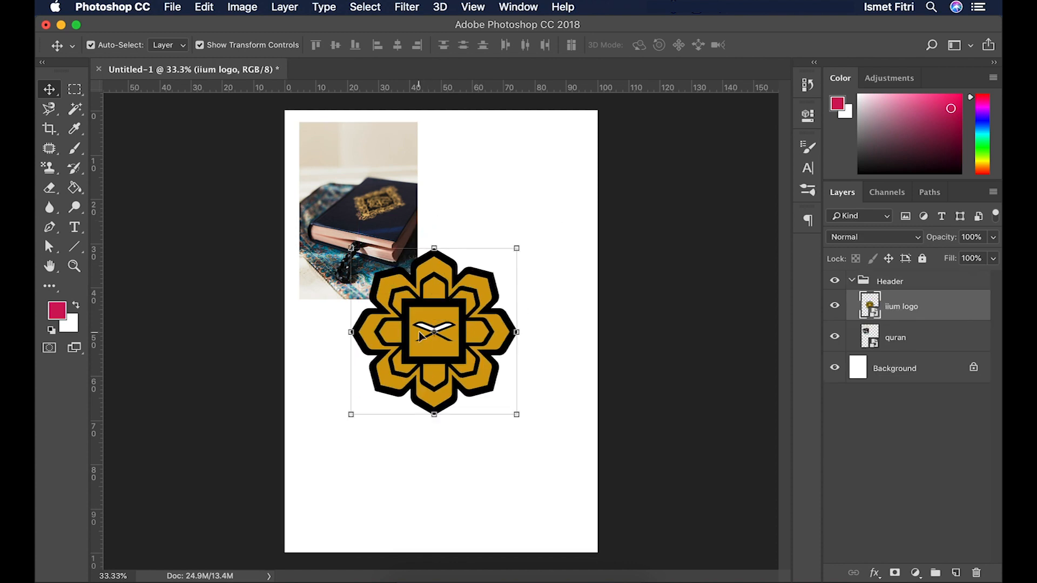
key("ctrl+z")
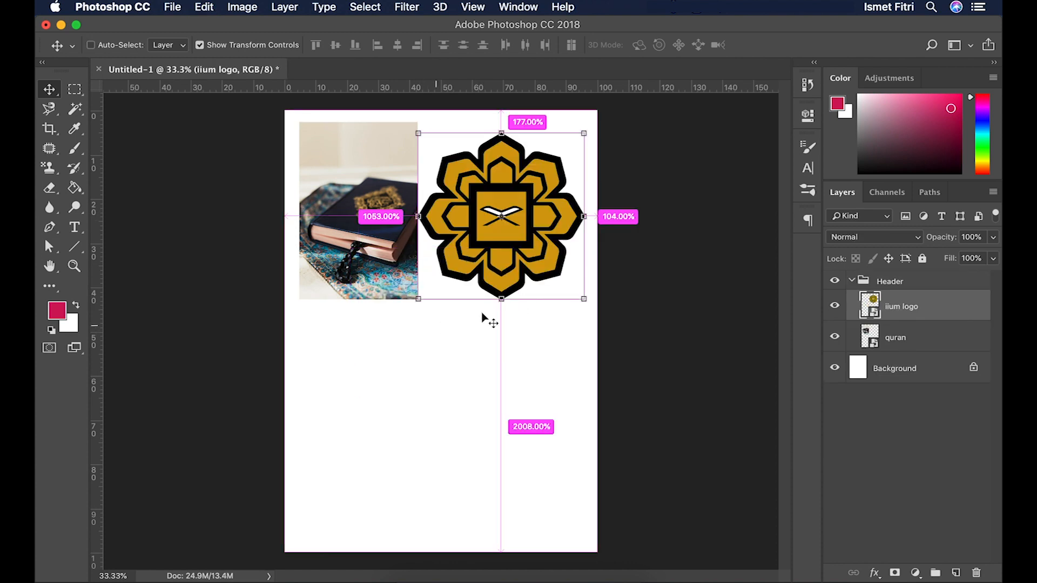
left_click(851, 282)
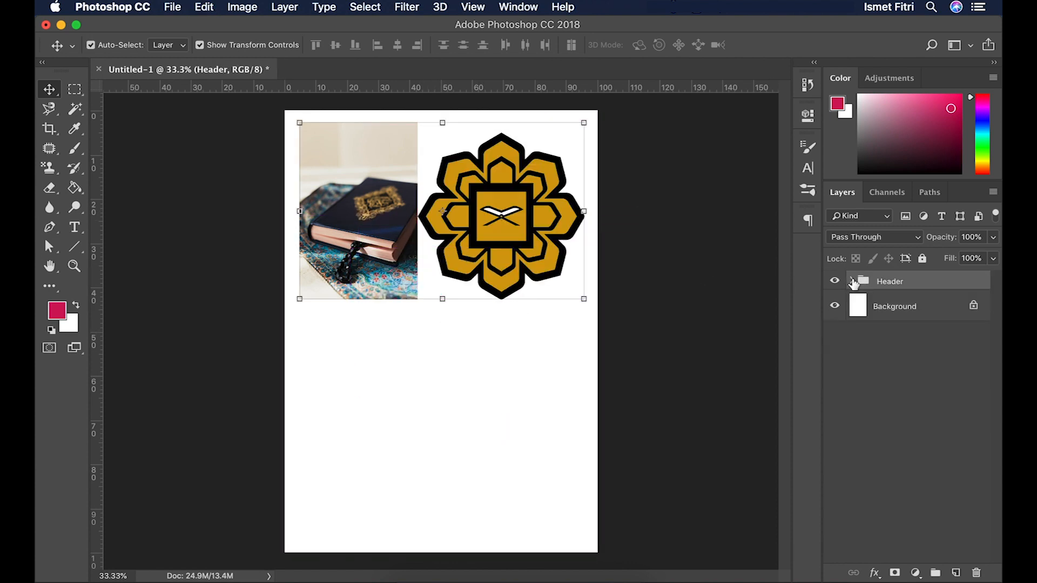
Step: Lock the Header group, expand it to check its two layers, and try selecting the iium logo on the canvas
left_click(922, 259)
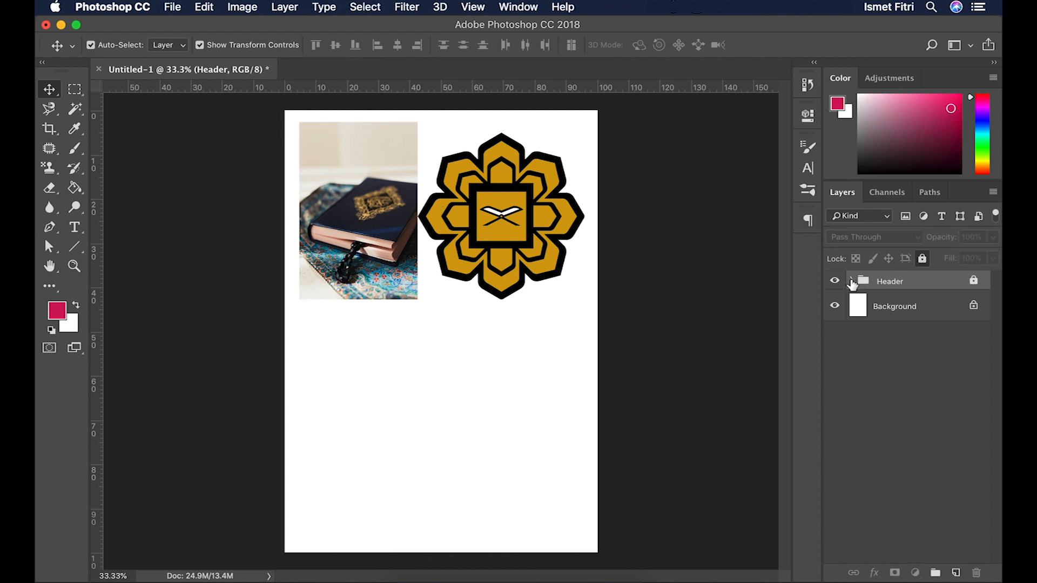
left_click(852, 280)
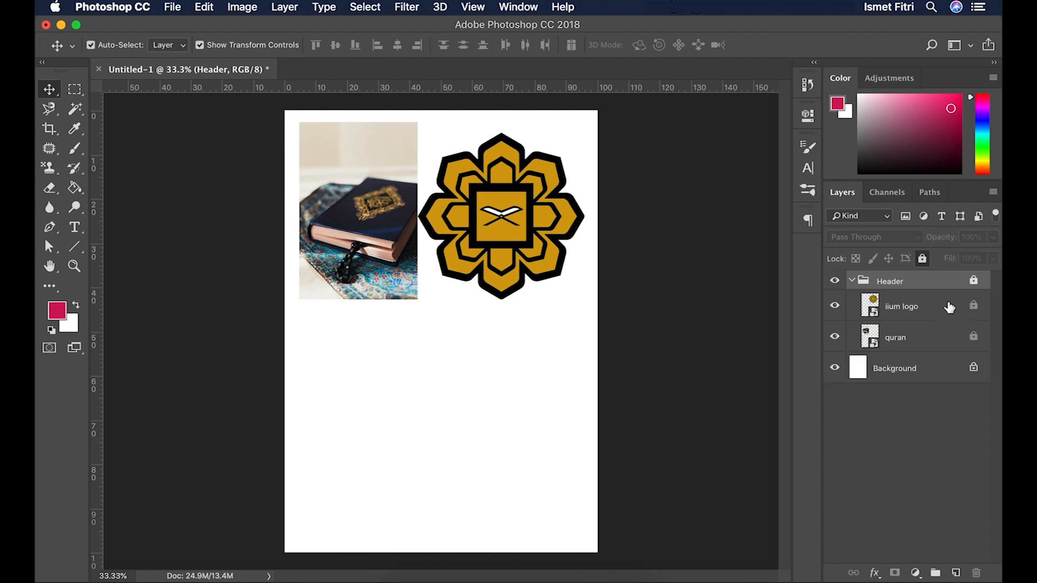
left_click(852, 280)
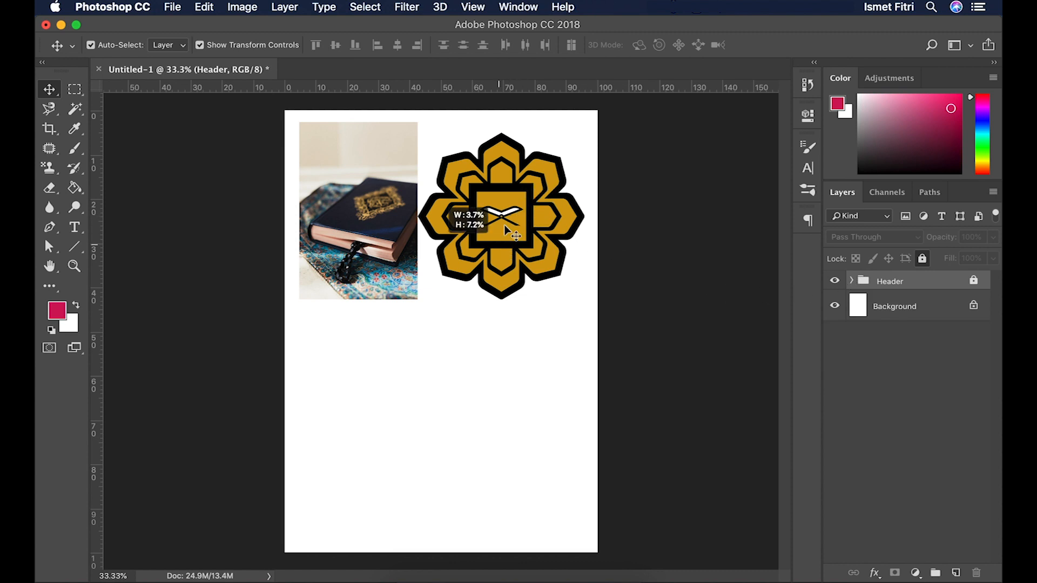
left_click(502, 243)
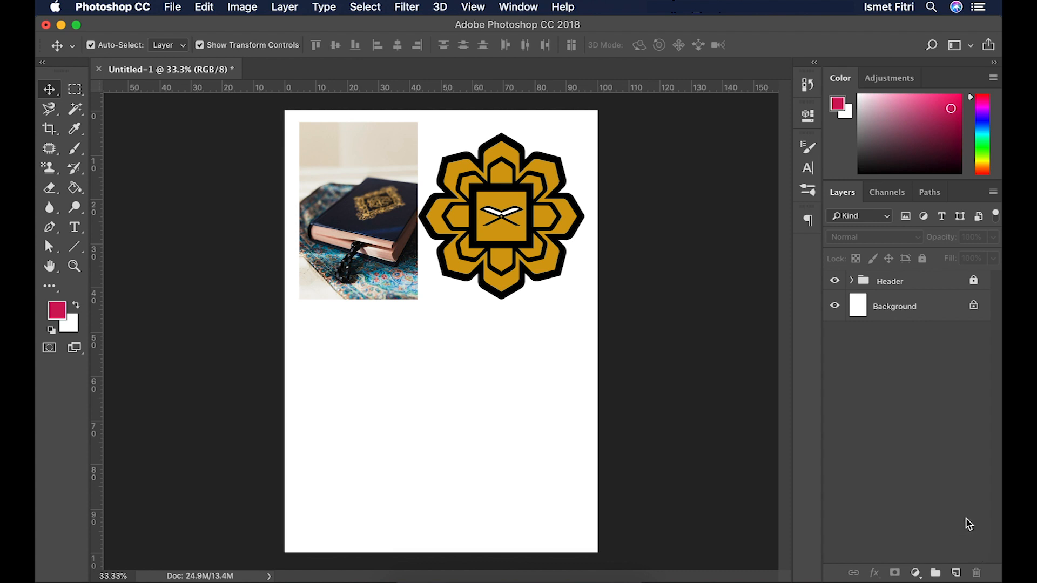
Step: Try adding an empty layer above the Header group and another directly above the Background, removing each one
left_click(955, 573)
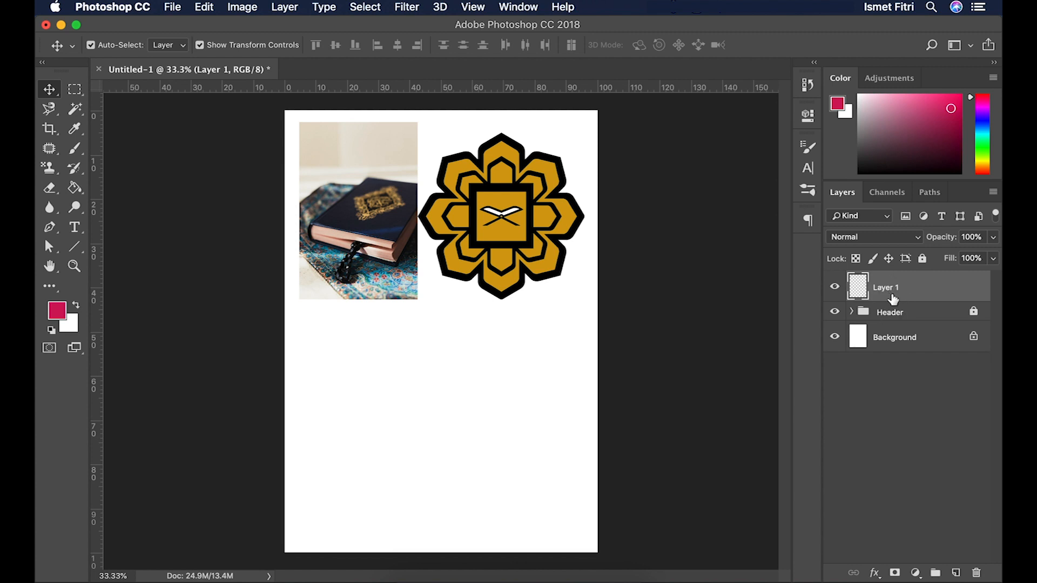
key("BackSpace")
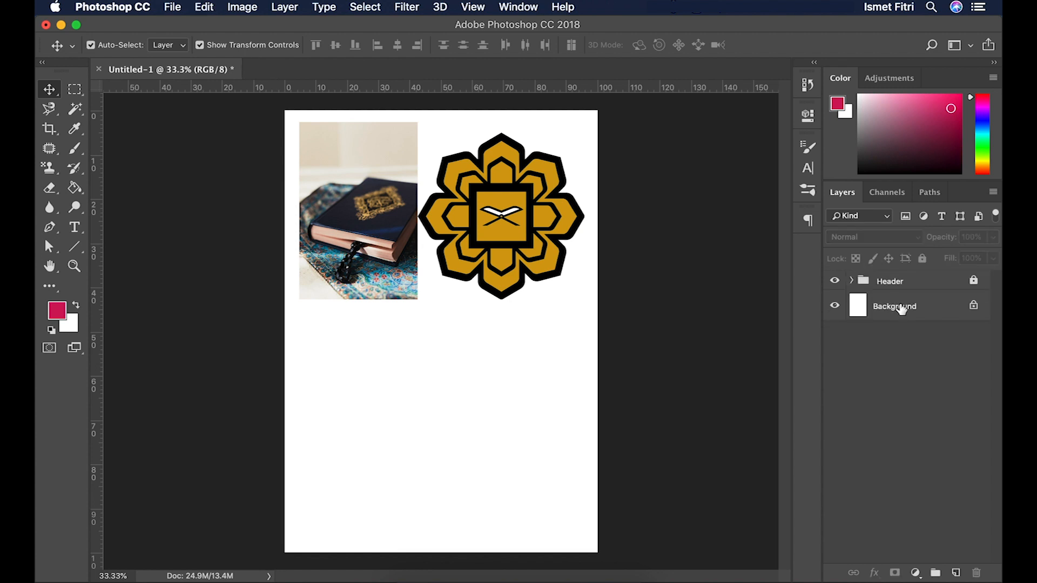
left_click(904, 308)
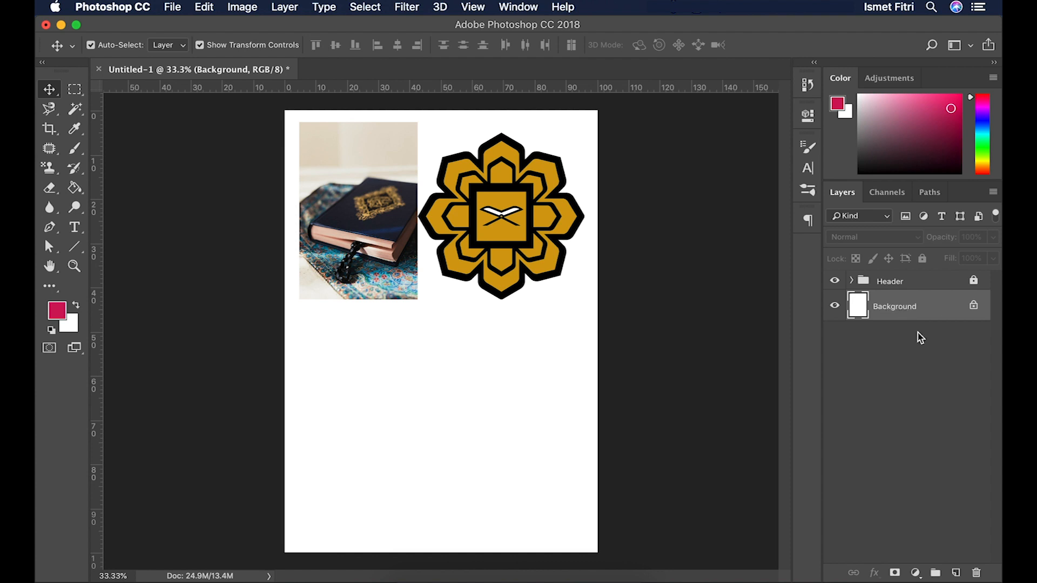
left_click(955, 573)
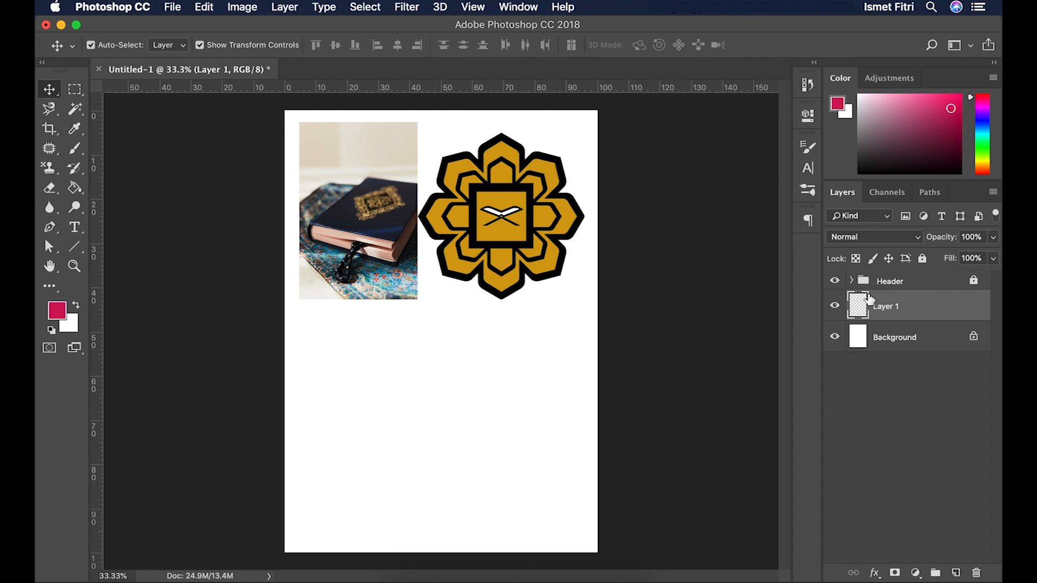
key("super+z")
Step: Unlock the Header group and try adding an empty layer above quran inside it, deleting that layer again
left_click(930, 278)
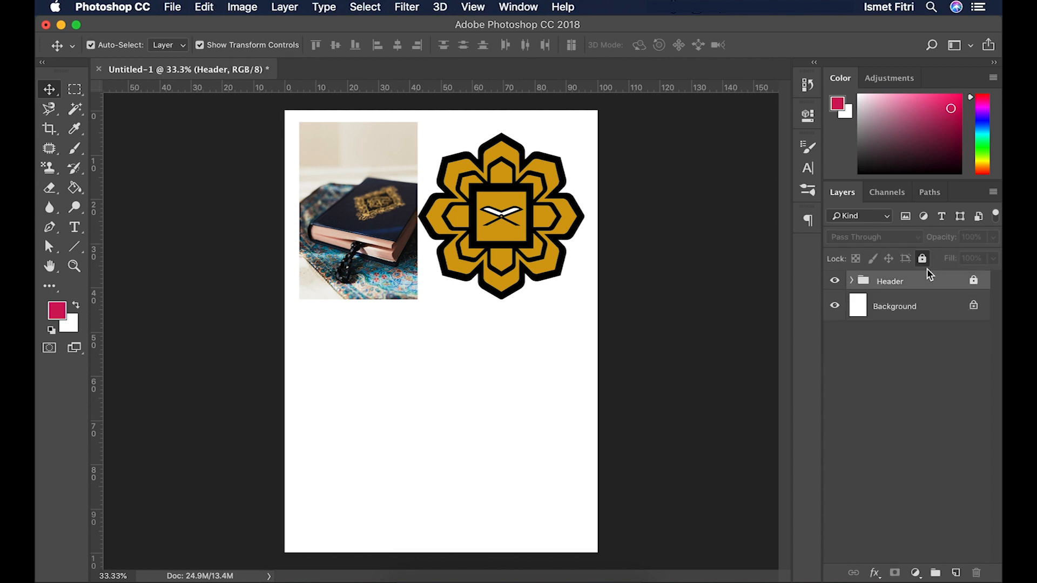
left_click(851, 281)
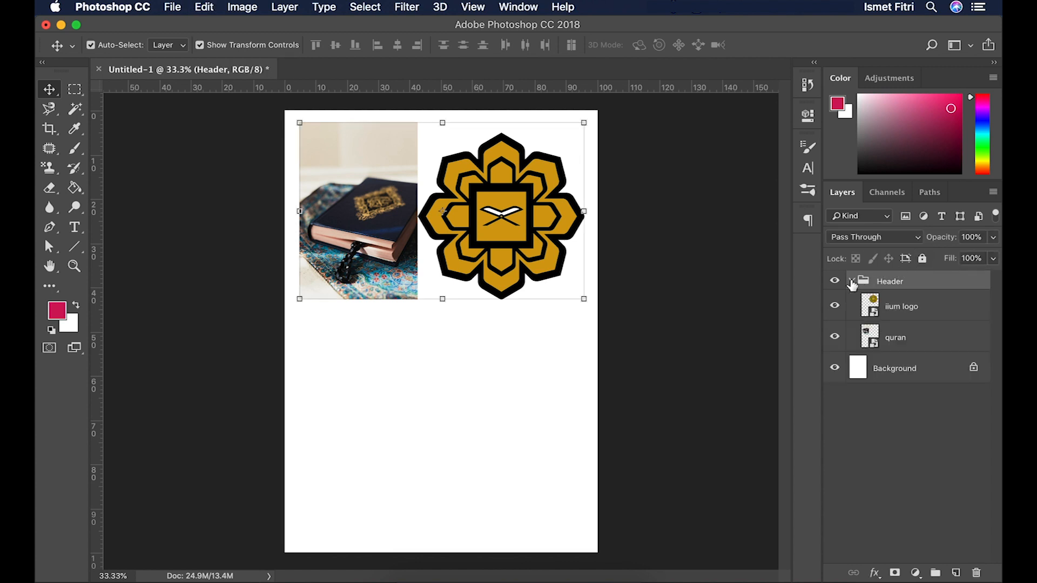
left_click(904, 340)
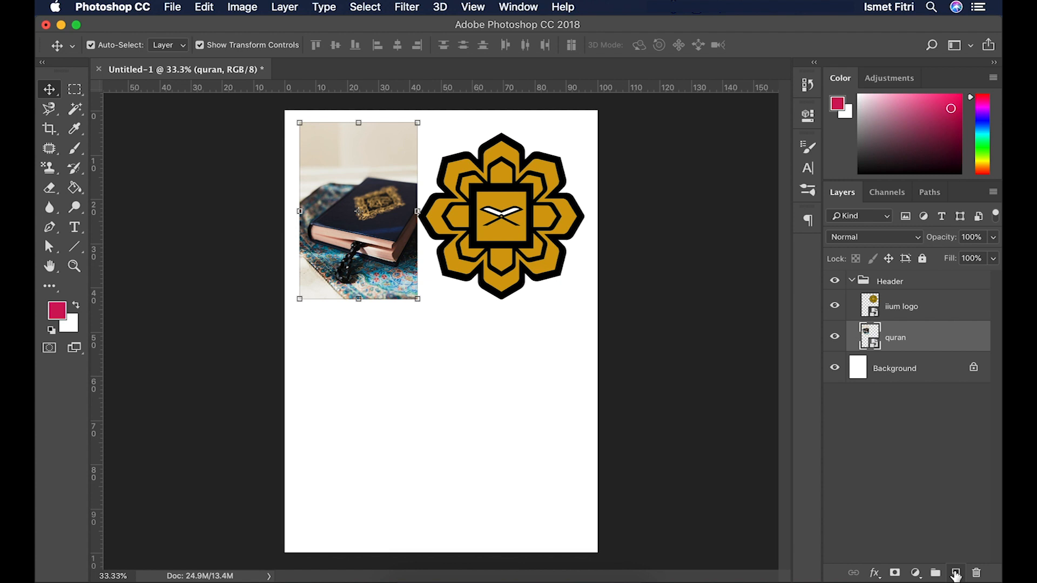
left_click(956, 574)
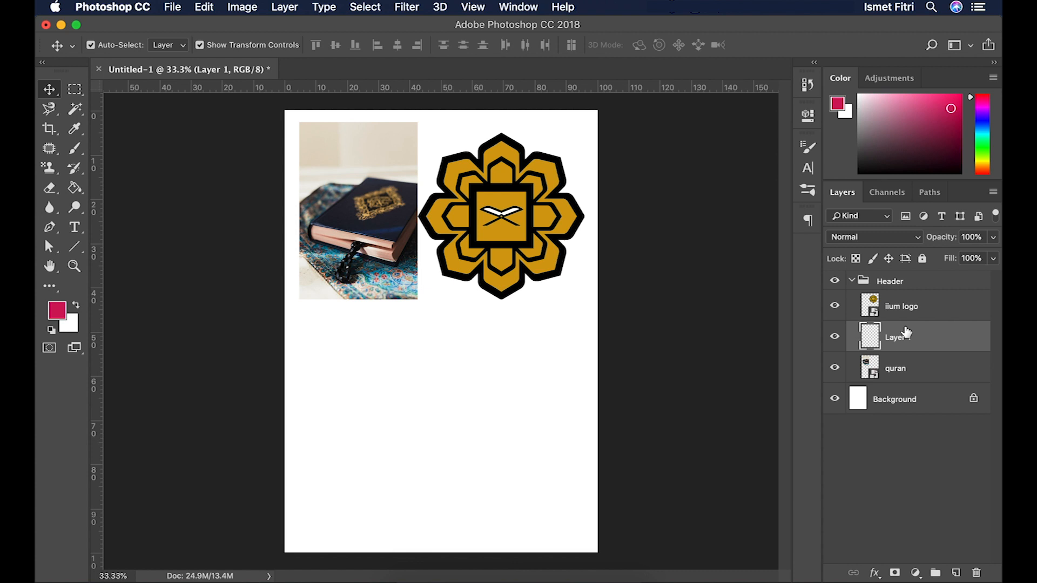
key("BackSpace")
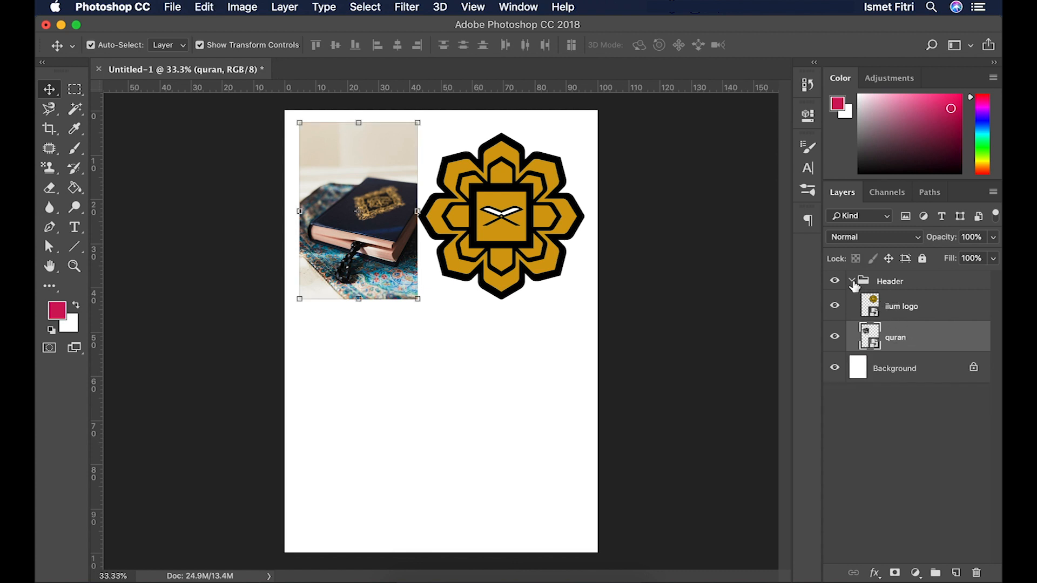
Step: Collapse and reopen the Header group and move the iium logo slightly down the page on its own
left_click(852, 282)
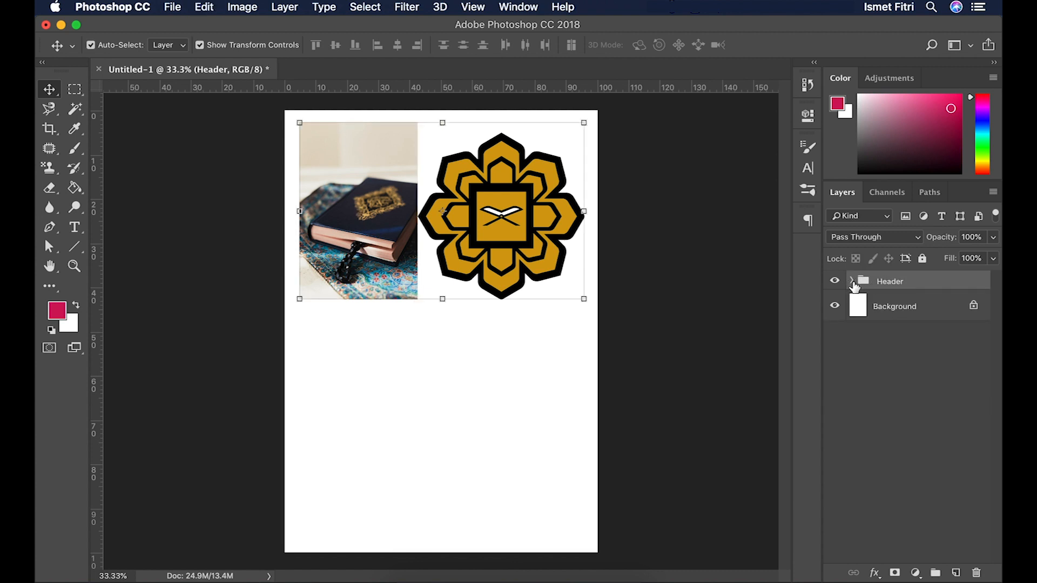
left_click(852, 282)
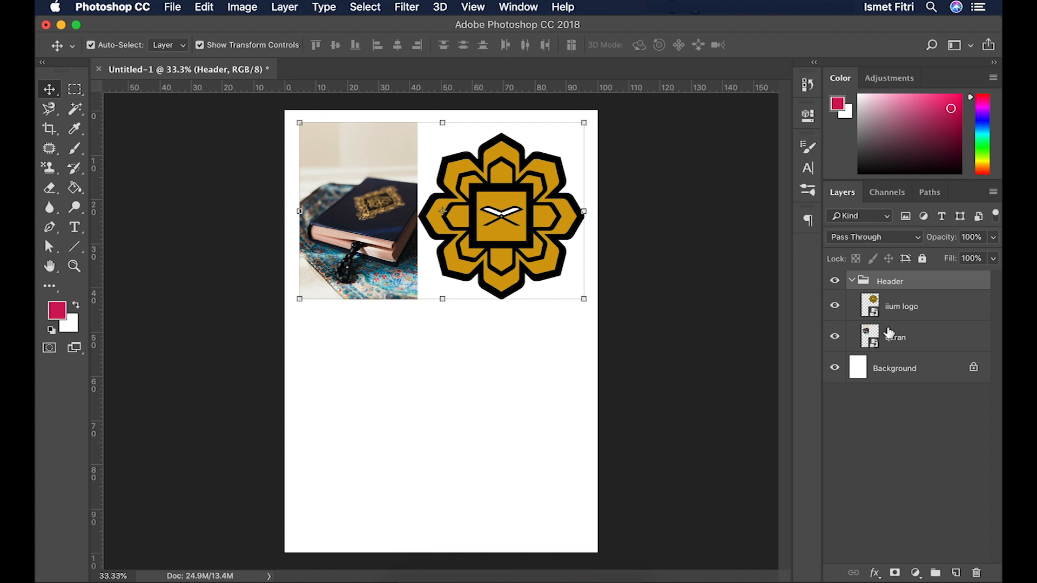
left_click(852, 281)
left_click_drag(489, 207, 490, 219)
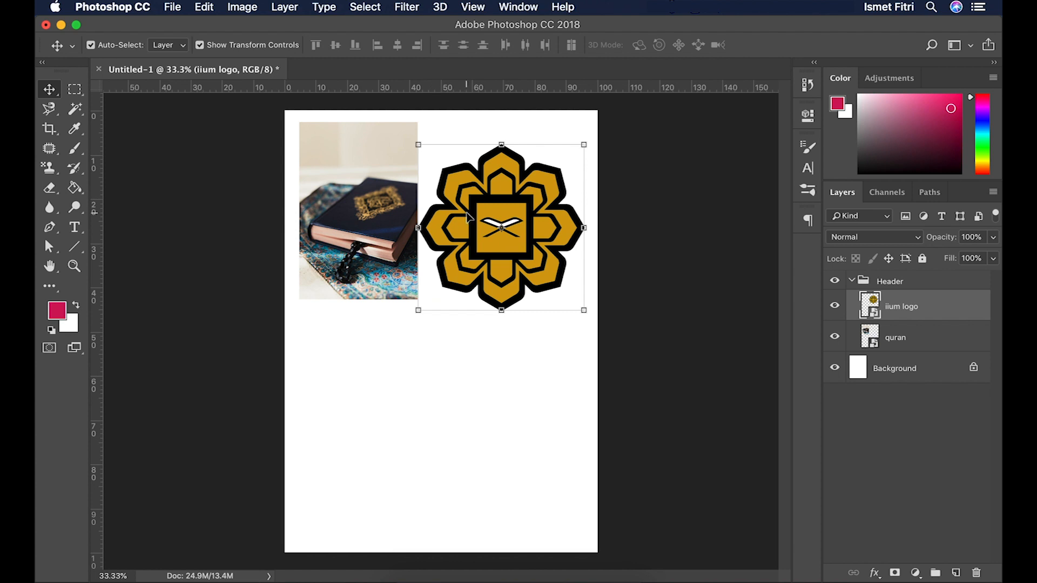
Step: Try a free transform of the iium logo by shifting its reference point upward, undo the shift and discard the transformation
key("super+t")
left_click_drag(501, 199, 501, 198)
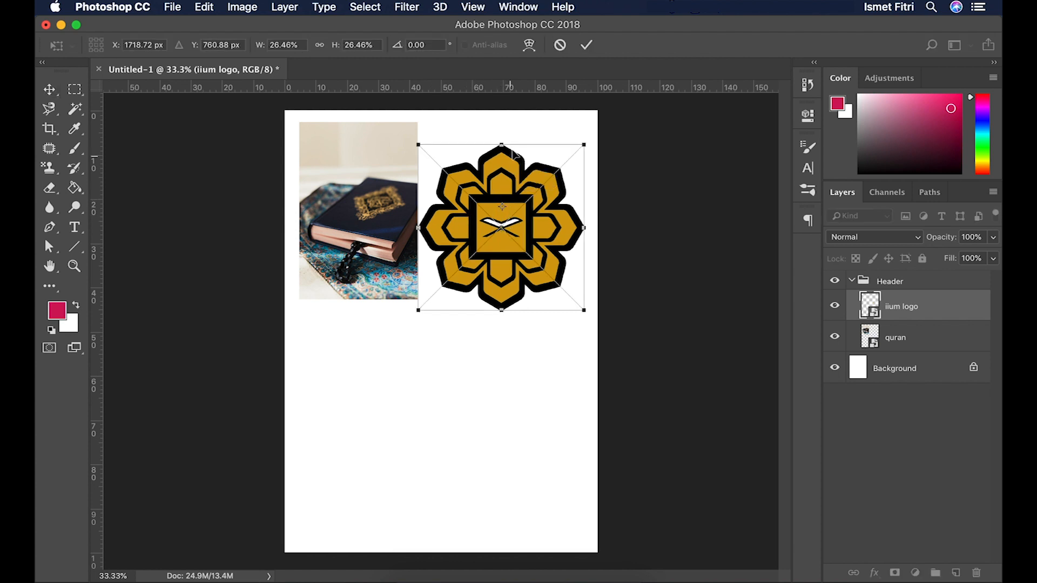
key("super+z")
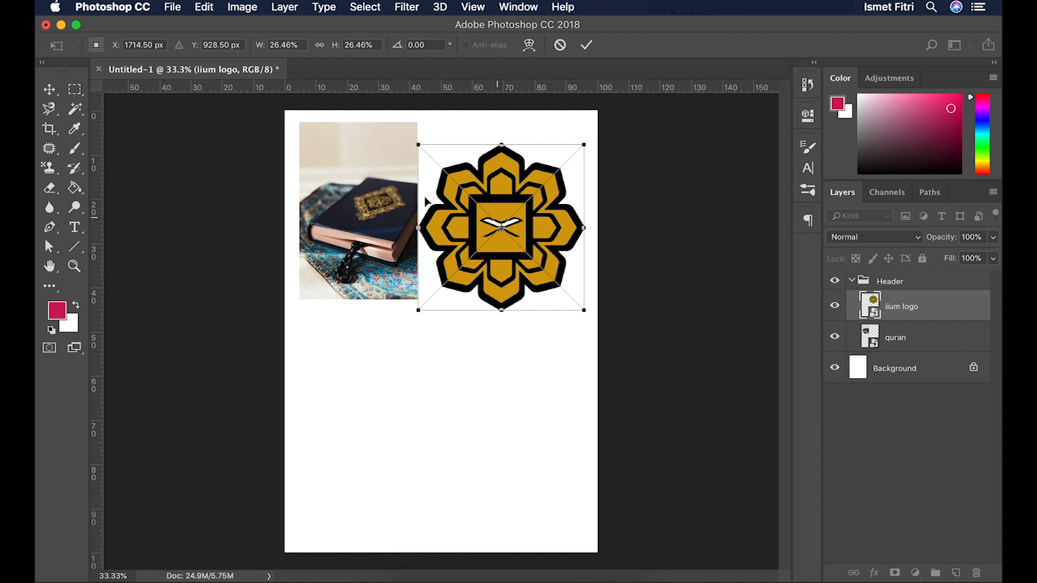
left_click(55, 92)
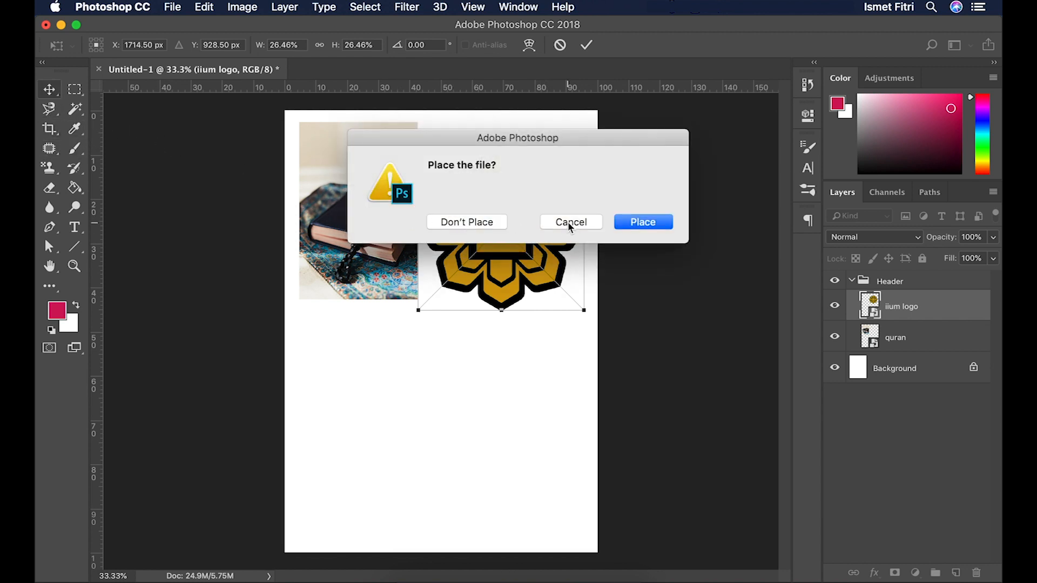
left_click(462, 222)
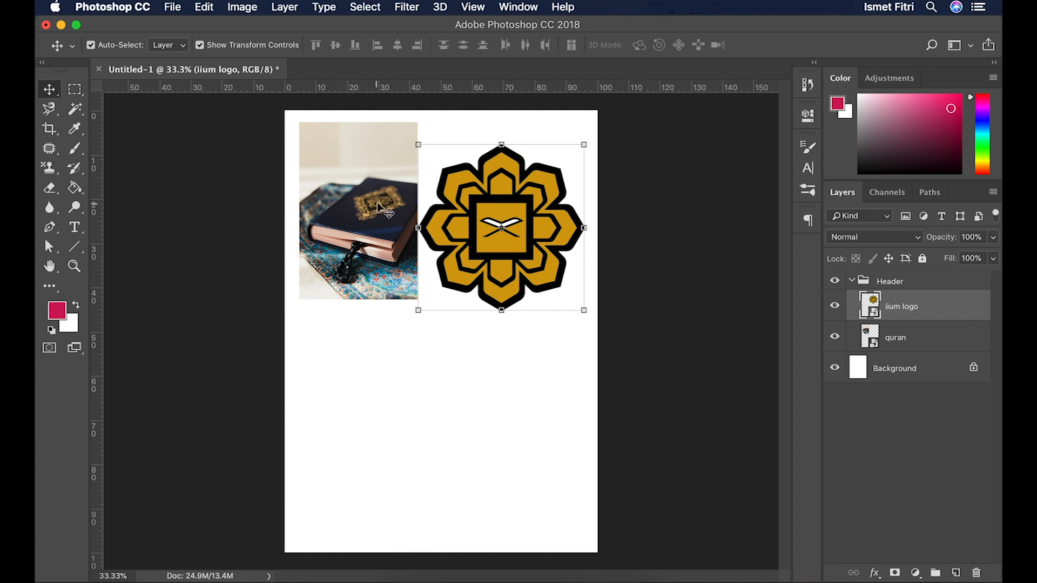
Step: Move the iium logo partly over the quran image and align it to the Background's vertical and horizontal centres
left_click_drag(499, 192, 475, 192)
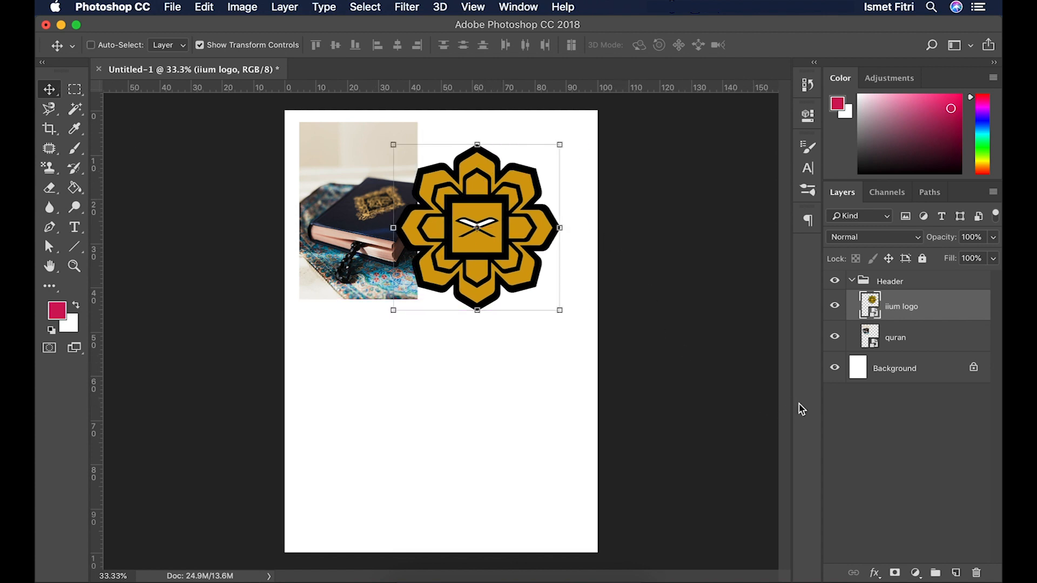
left_click(904, 373, "super")
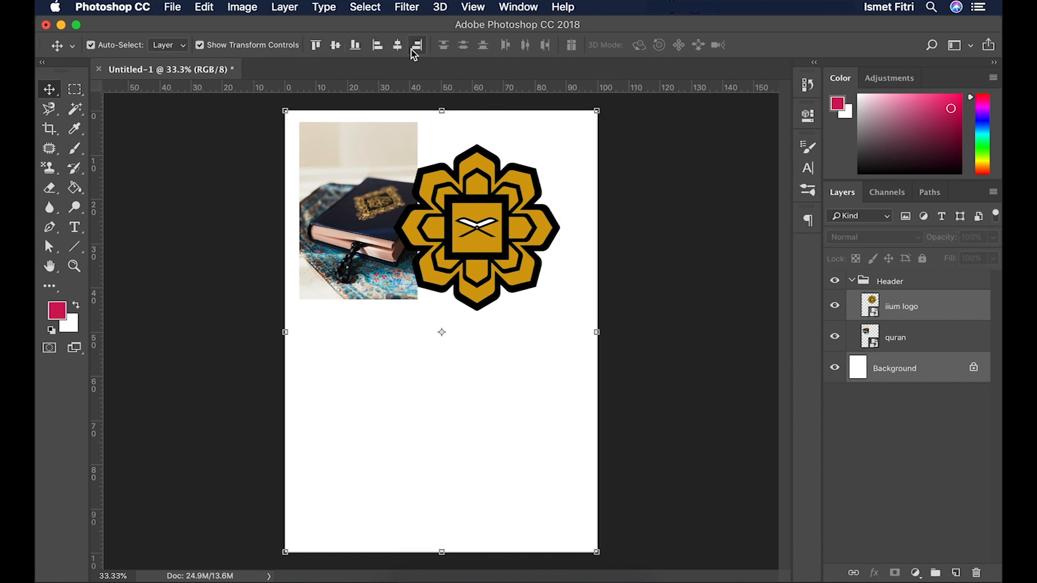
left_click(336, 46)
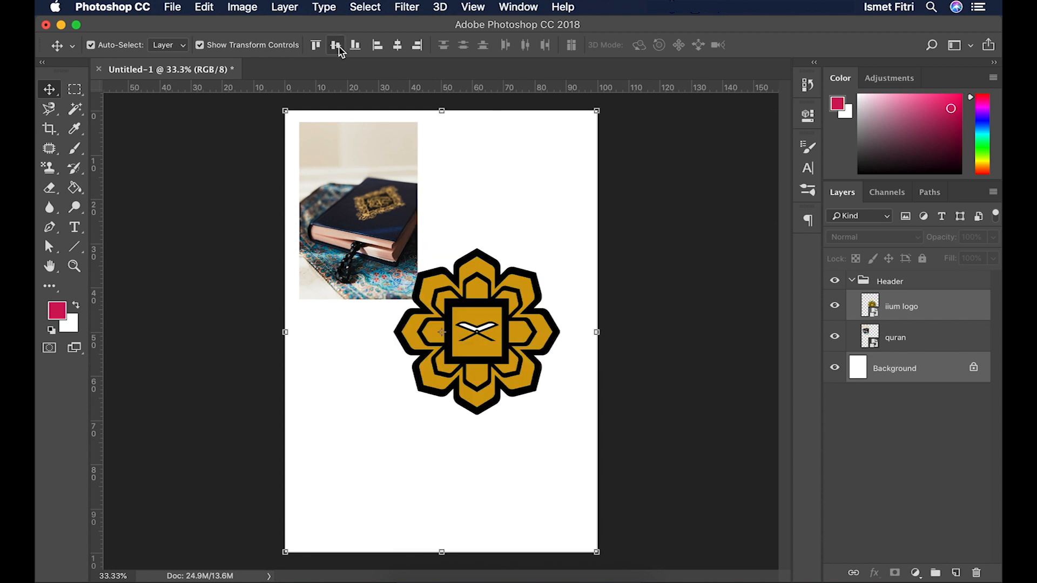
left_click(396, 47)
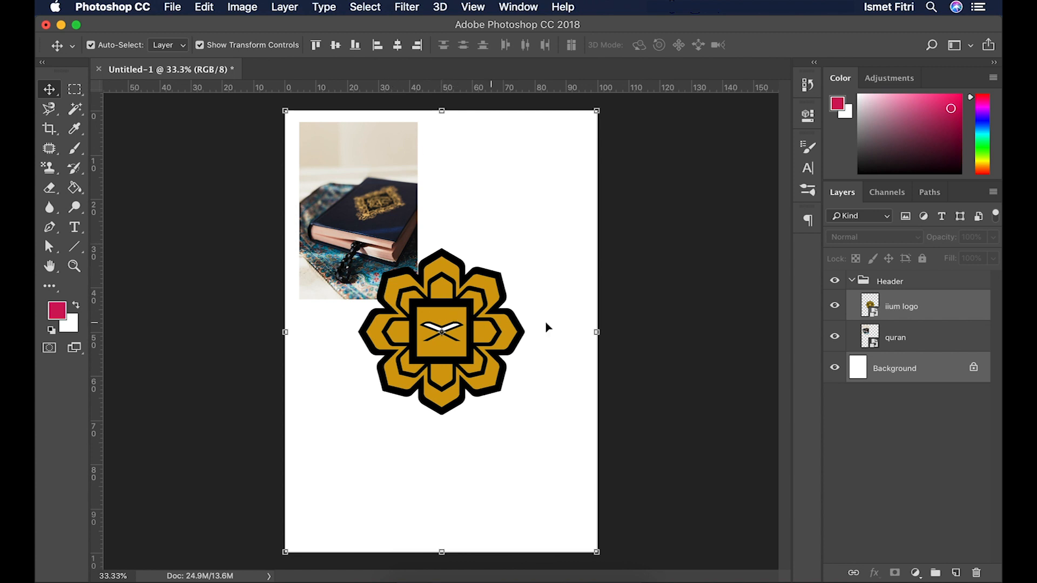
Step: Try aligning the iium logo to the Background's right, top, left and bottom edges, finishing in the page's bottom-right corner
left_click(419, 47)
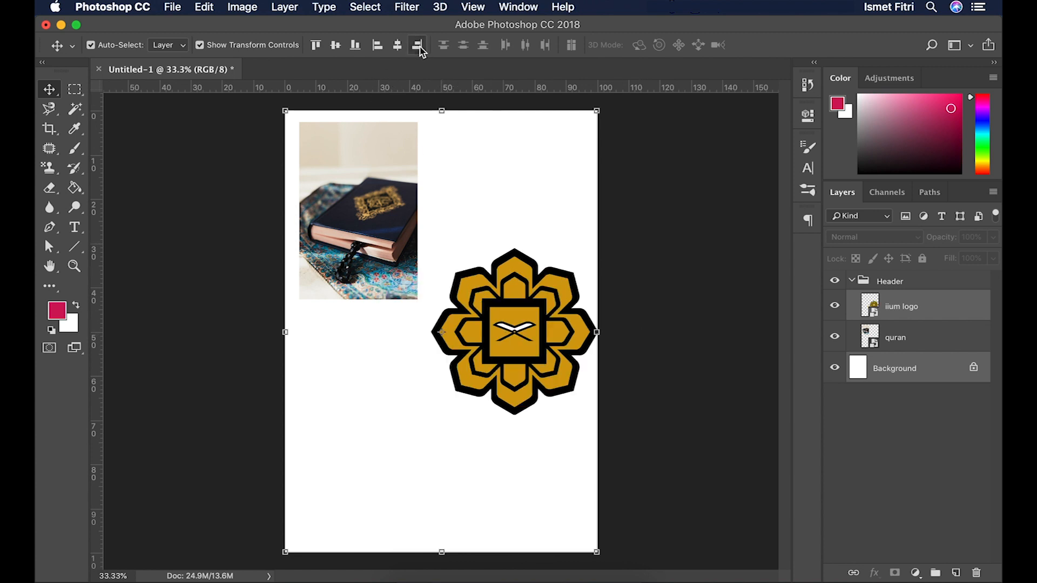
left_click(317, 45)
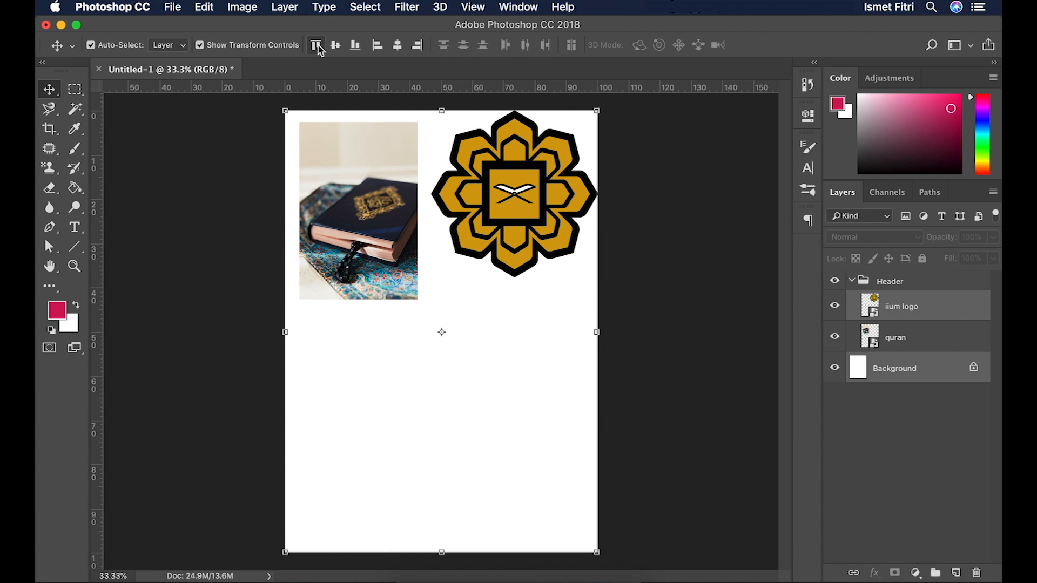
left_click(377, 46)
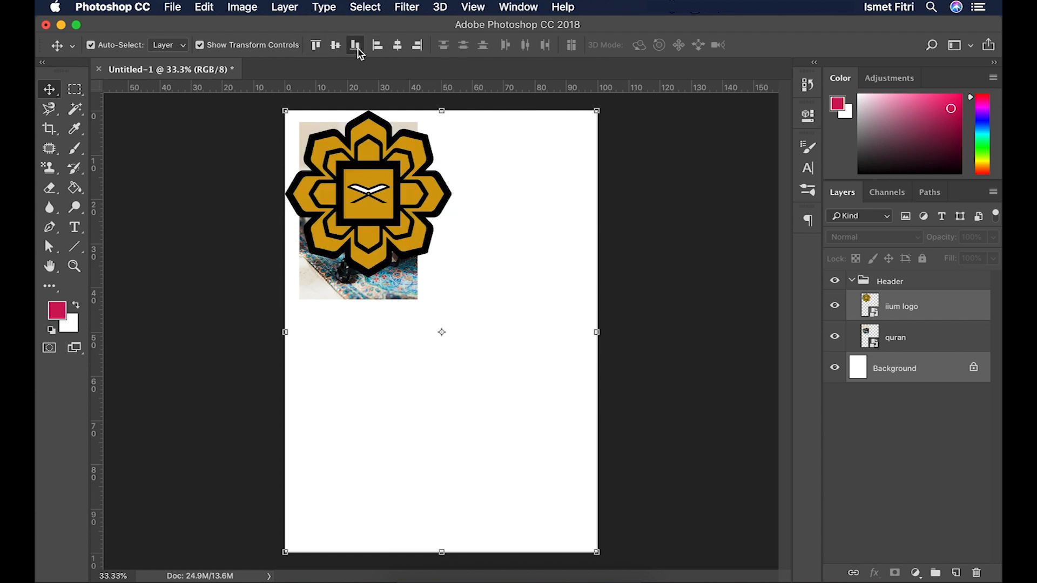
left_click(355, 46)
left_click(398, 46)
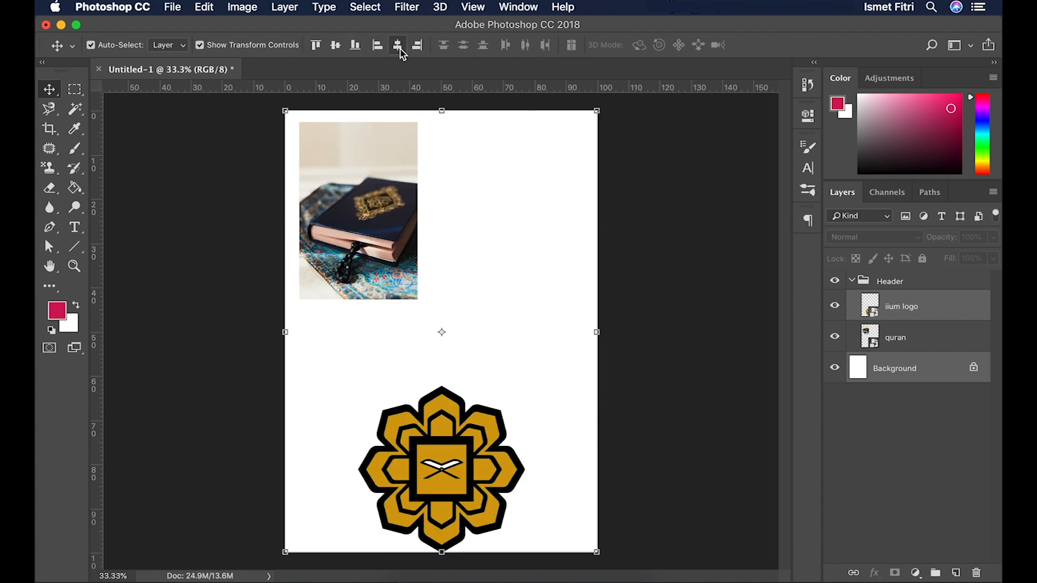
left_click(418, 48)
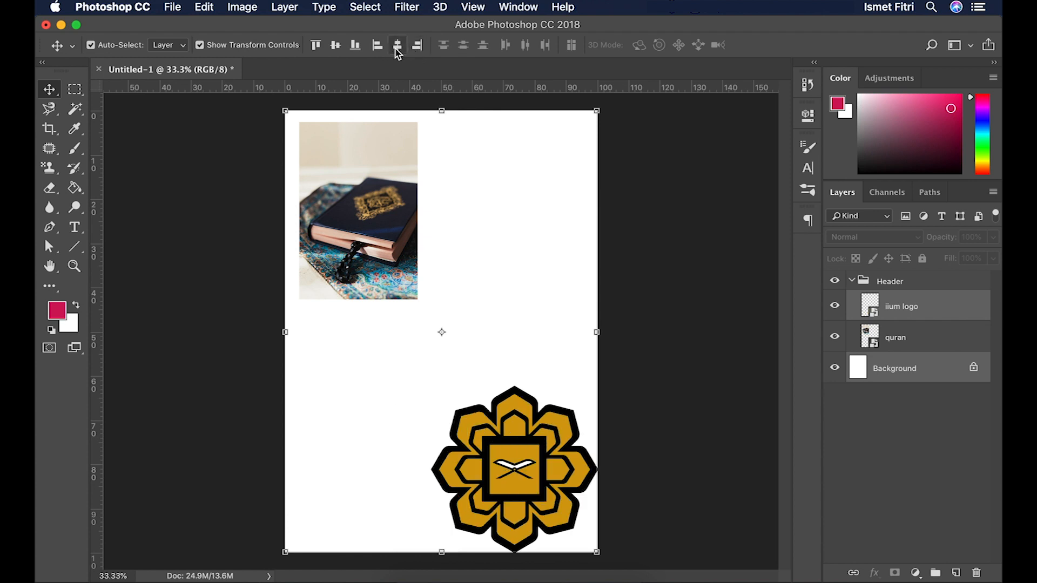
Step: Centre the iium logo on the page again in both directions, collapse the Header group and deselect the layers
left_click(336, 47)
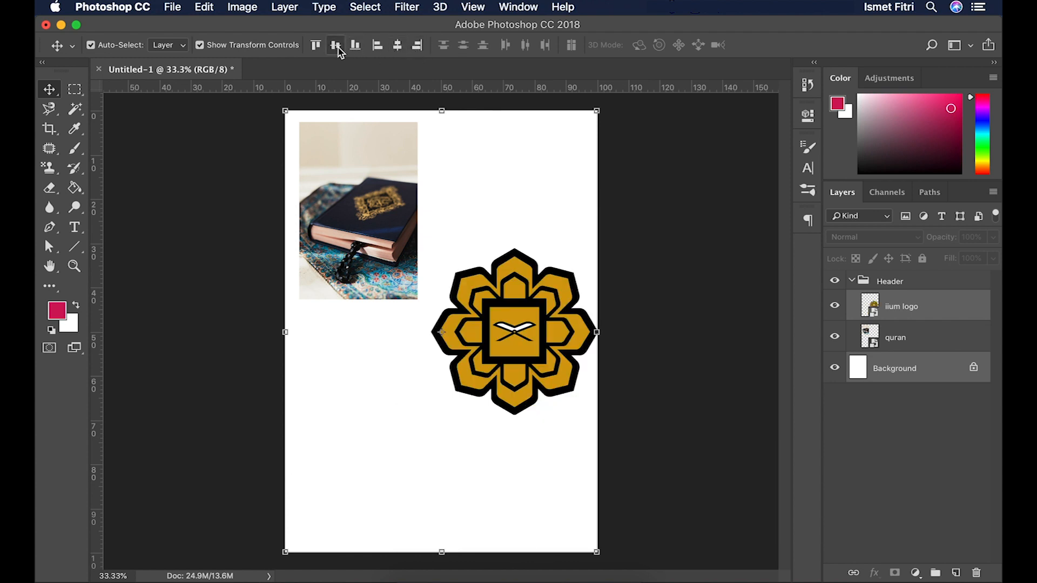
left_click(398, 47)
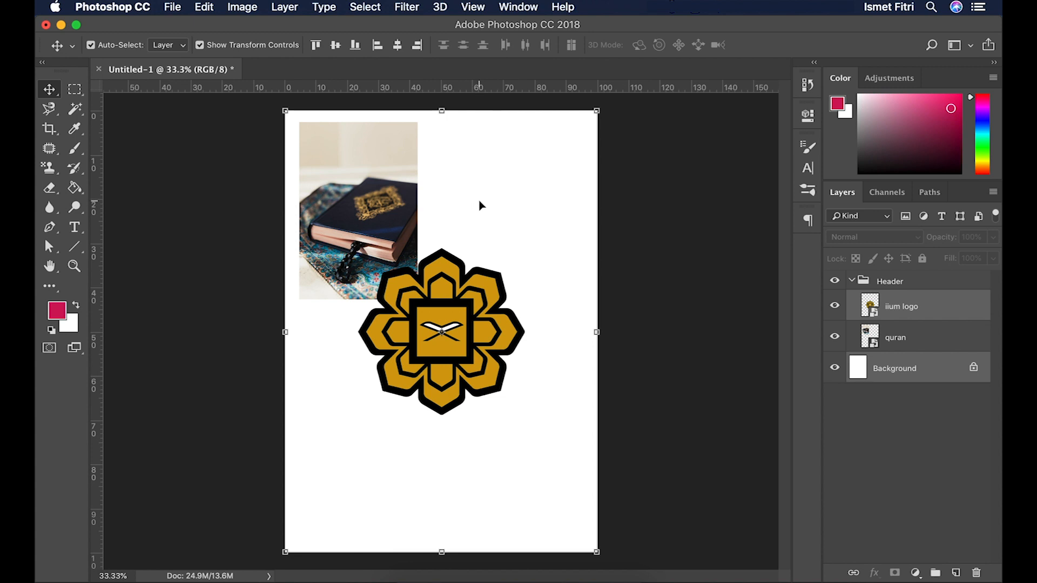
left_click(853, 282)
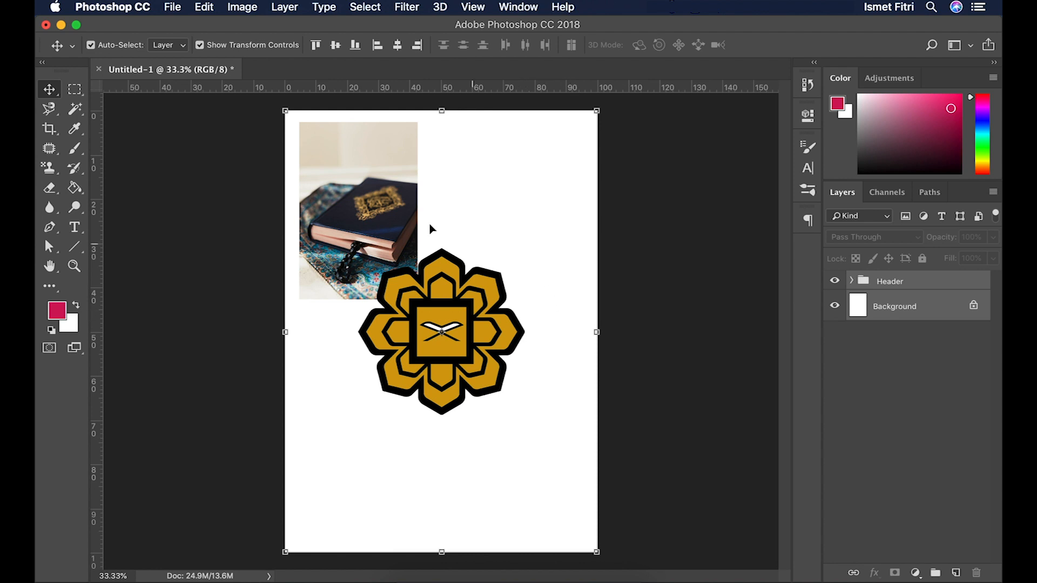
left_click(470, 221)
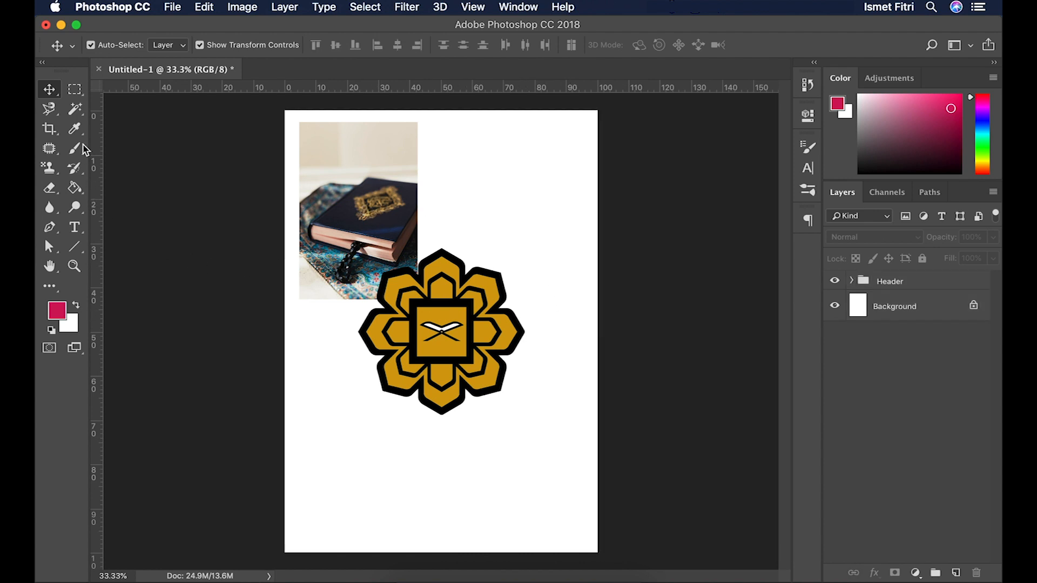